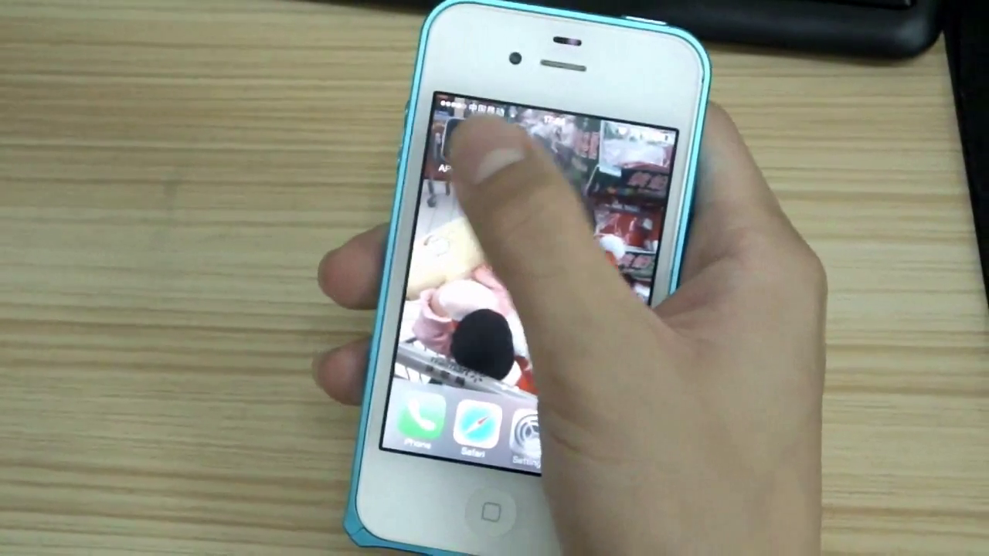
- Open AP Camera and start adding the IP camera by scanning the QR code on its base
{"action": "left_click", "coordinate": [456, 141]}
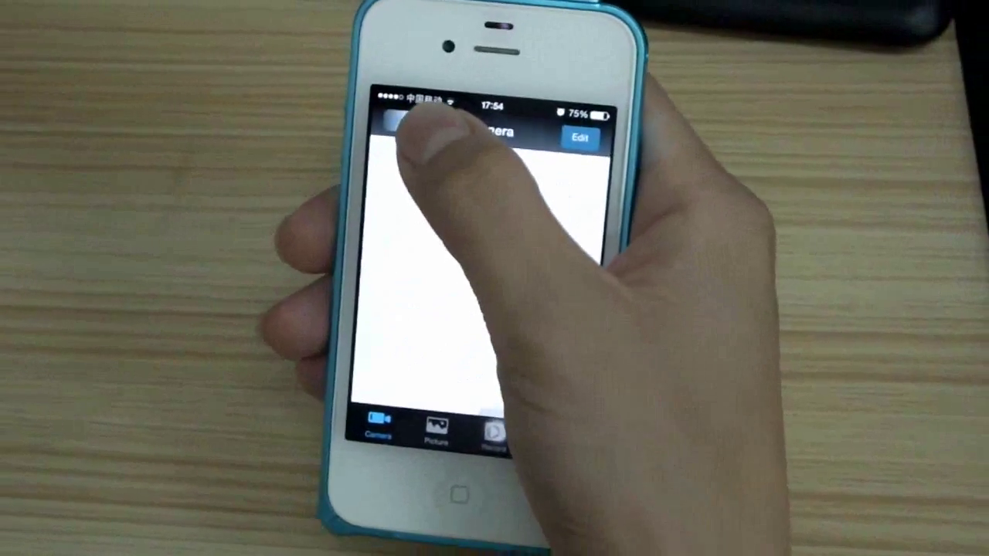
{"action": "left_click", "coordinate": [402, 136]}
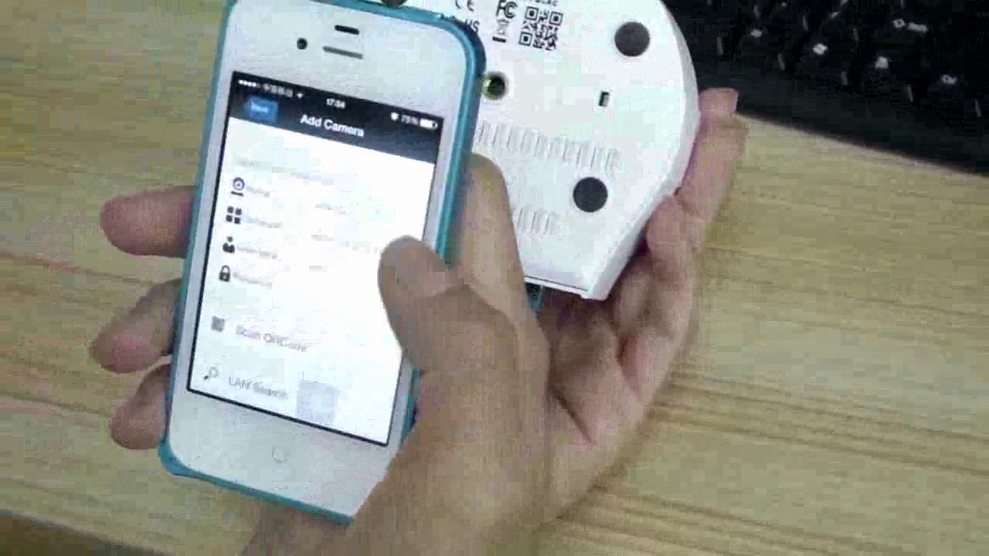
{"action": "scroll", "coordinate": [402, 278], "scroll_direction": "down", "scroll_amount": 1}
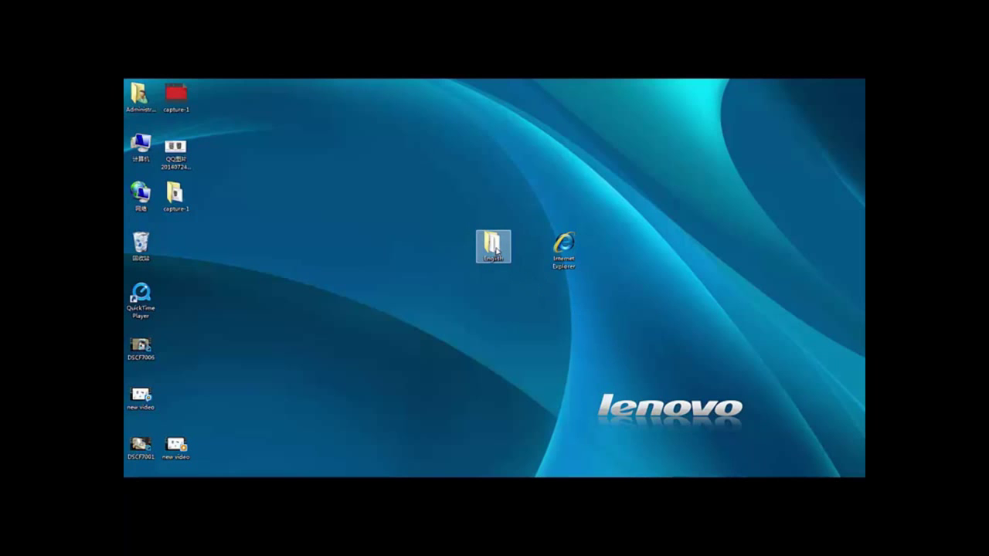
- Browse English > CMS DeviceViewer > Windows and select the DeviceViewer installer file
{"action": "double_click", "coordinate": [495, 250]}
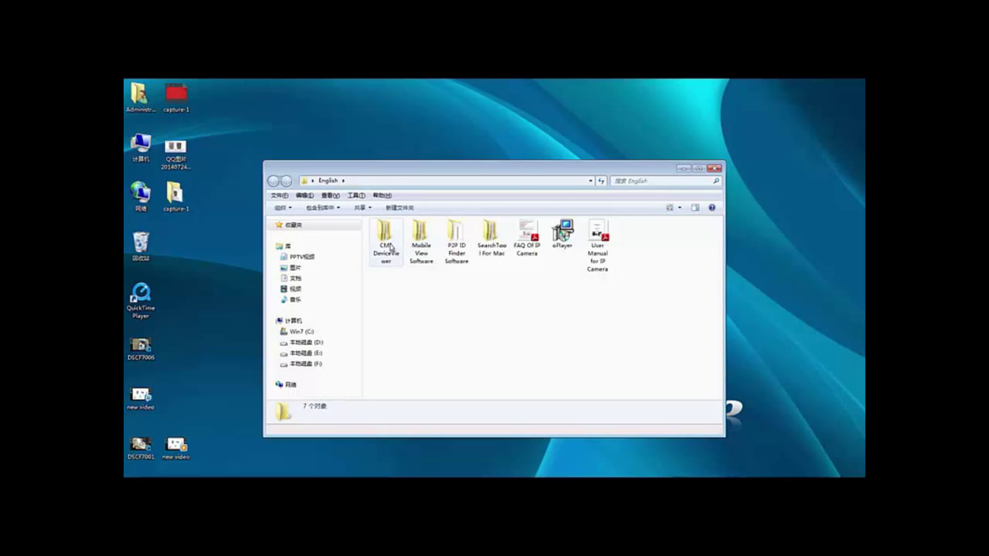
{"action": "double_click", "coordinate": [391, 247]}
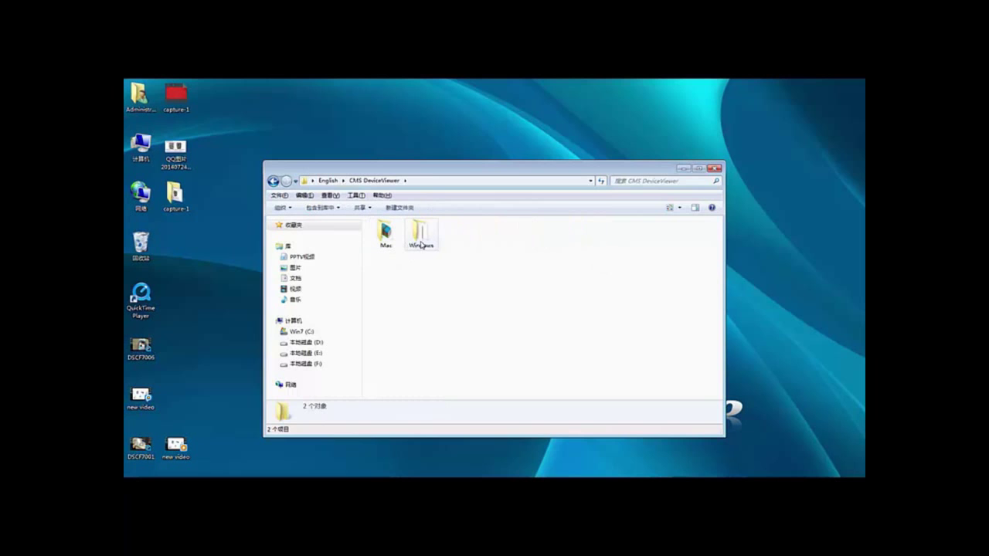
{"action": "double_click", "coordinate": [421, 245]}
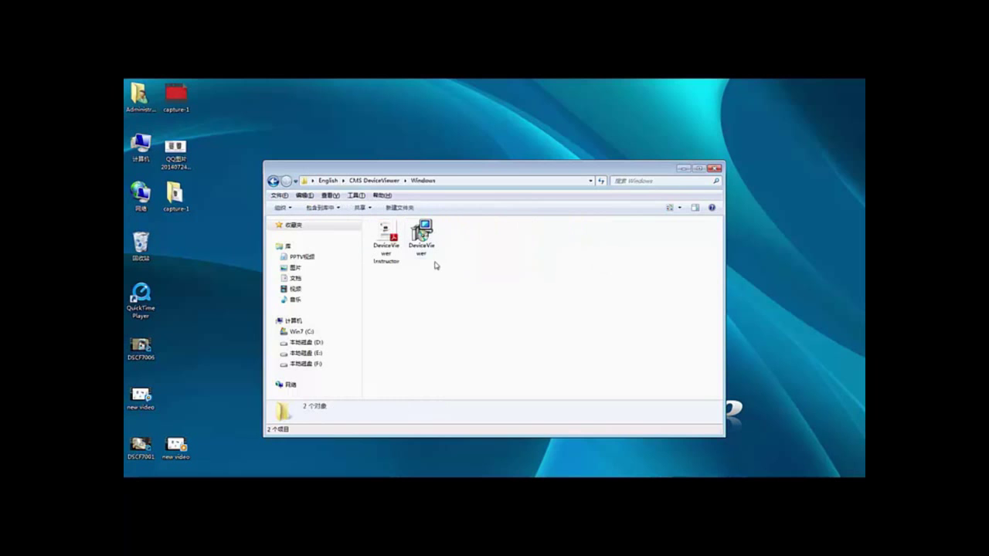
{"action": "left_click", "coordinate": [431, 249]}
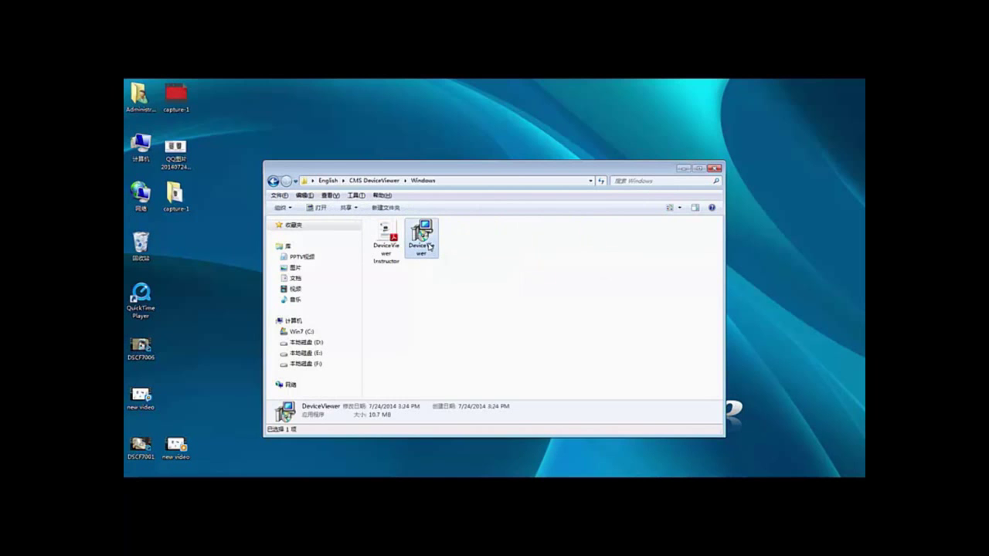
- Run the DeviceViewer installer in English, keeping default location, Start Menu folder and tasks
{"action": "double_click", "coordinate": [430, 246]}
{"action": "left_click", "coordinate": [501, 302]}
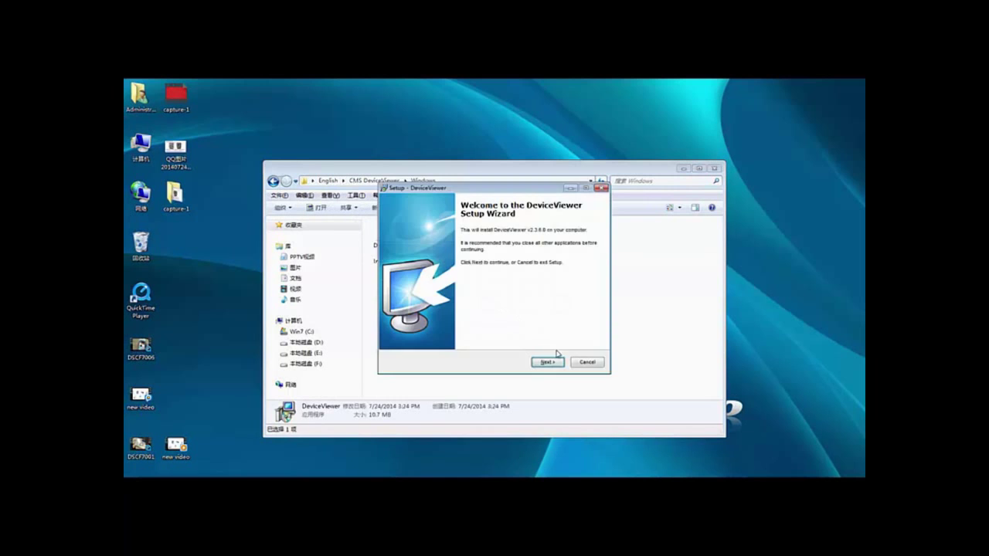
{"action": "left_click", "coordinate": [554, 362]}
{"action": "left_click", "coordinate": [546, 362]}
{"action": "left_click", "coordinate": [546, 363]}
{"action": "left_click", "coordinate": [546, 363]}
{"action": "left_click", "coordinate": [547, 363]}
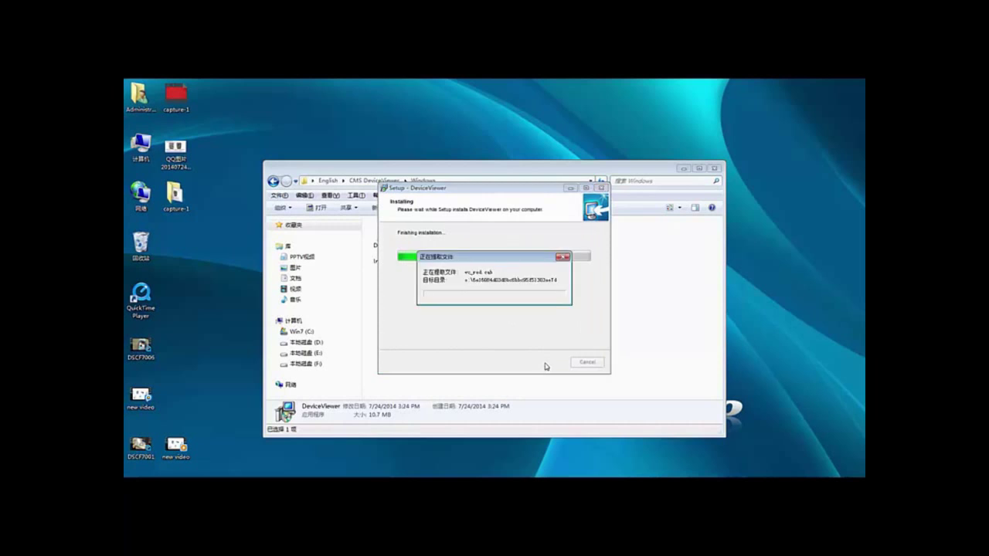
- Repair the Visual C++ 2008 runtime and finish DeviceViewer setup
{"action": "left_click", "coordinate": [421, 255]}
{"action": "left_click", "coordinate": [547, 370]}
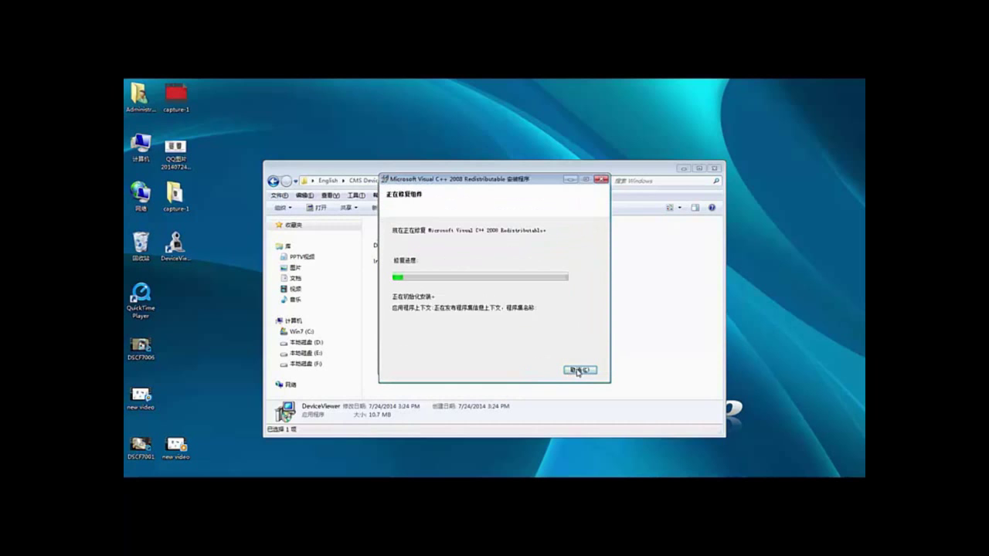
{"action": "left_click", "coordinate": [580, 370]}
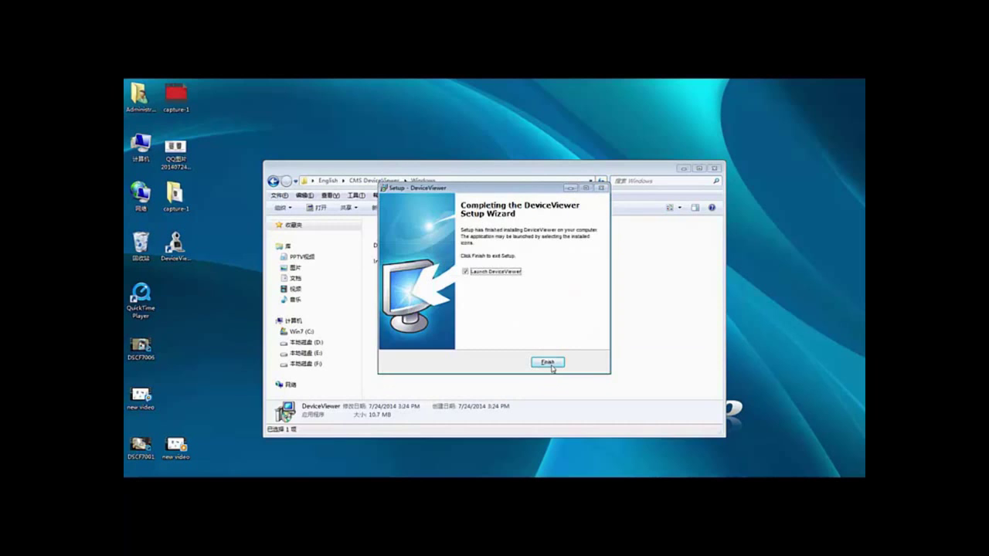
{"action": "left_click", "coordinate": [548, 363]}
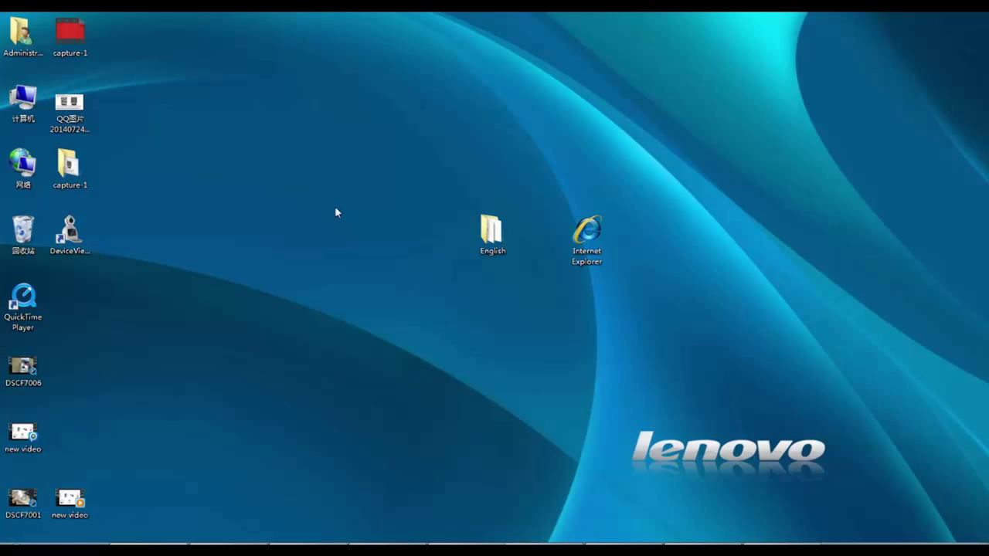
- Launch DeviceViewer from the desktop, log in as admin, and bring up the Device Management menu
{"action": "double_click", "coordinate": [85, 240]}
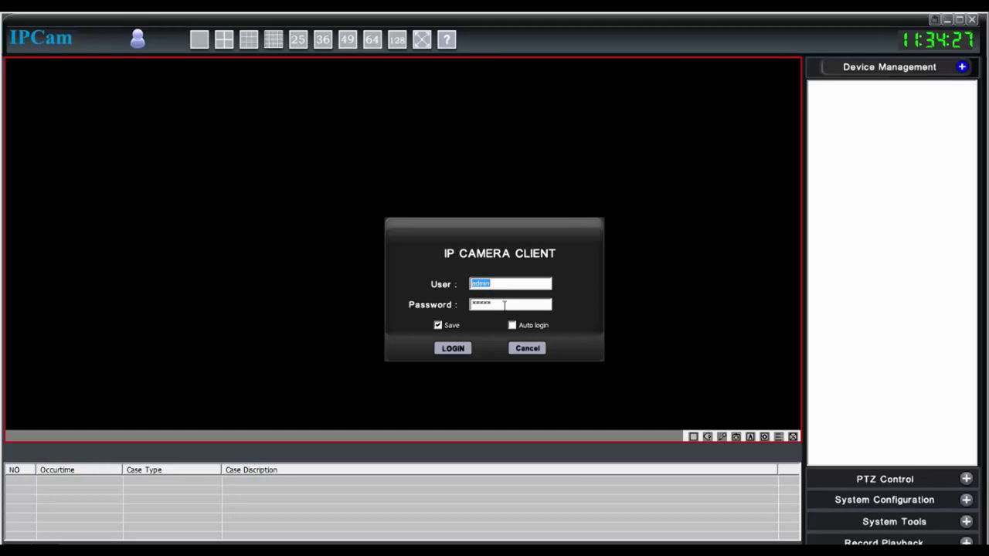
{"action": "left_click", "coordinate": [457, 347]}
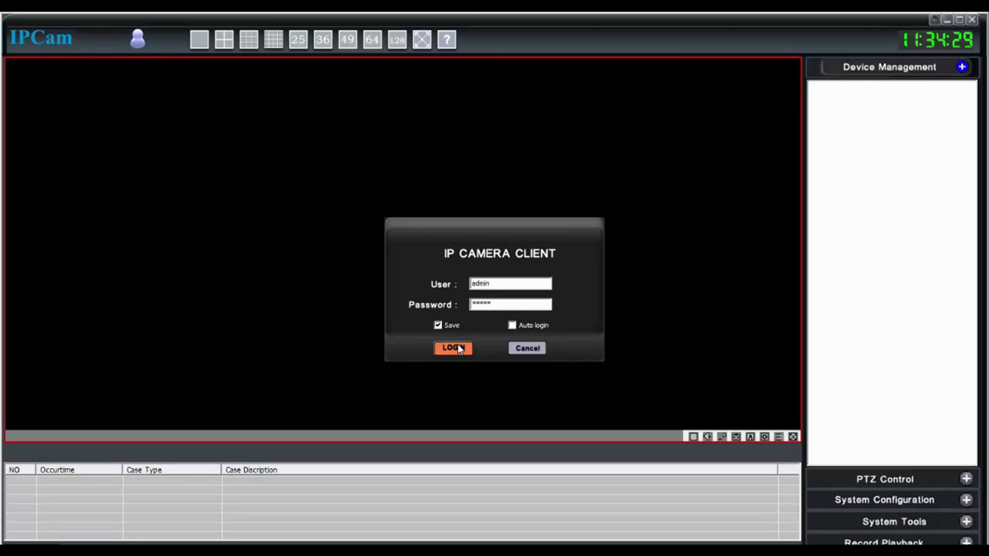
{"action": "right_click", "coordinate": [884, 120]}
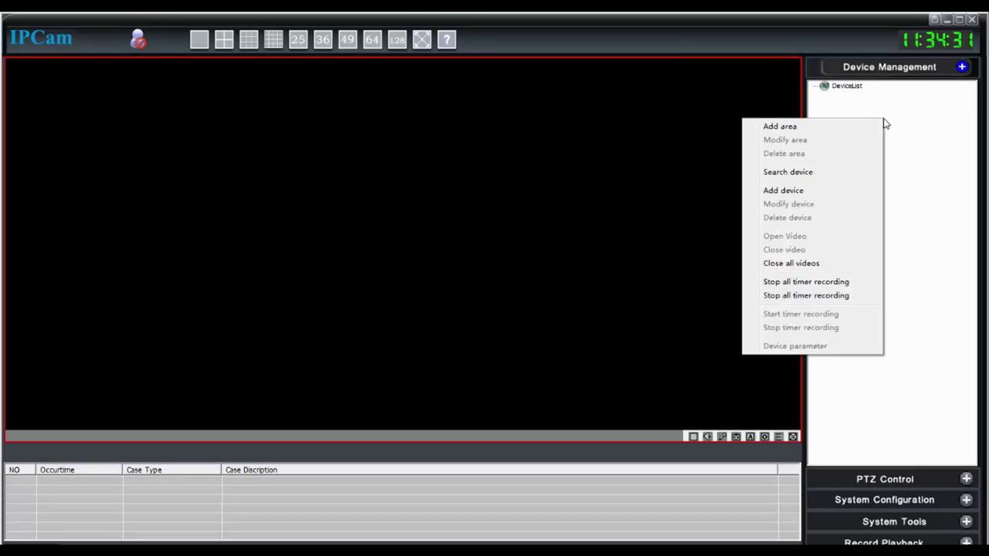
- Search the network for cameras and select the one at 192.168.1.5
{"action": "left_click", "coordinate": [842, 177]}
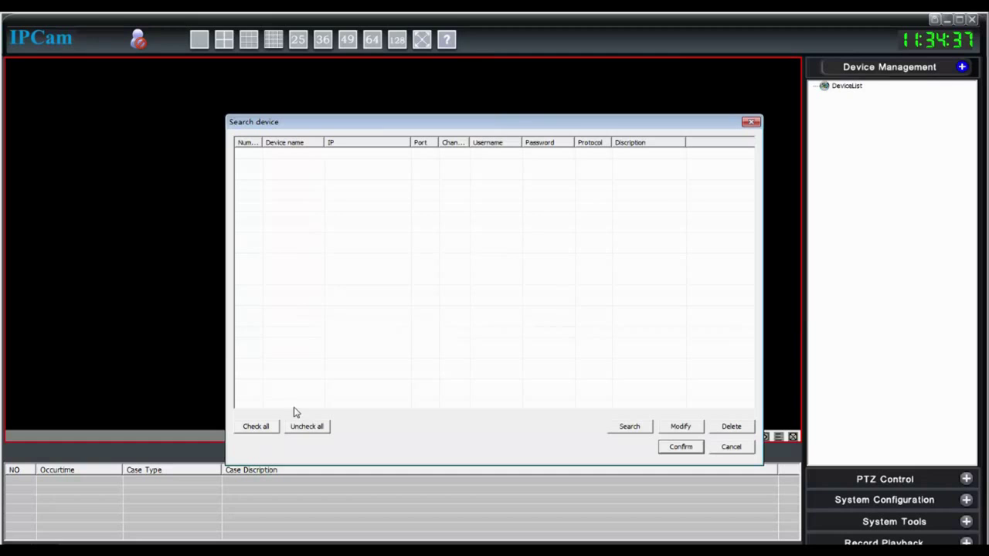
{"action": "left_click", "coordinate": [629, 427]}
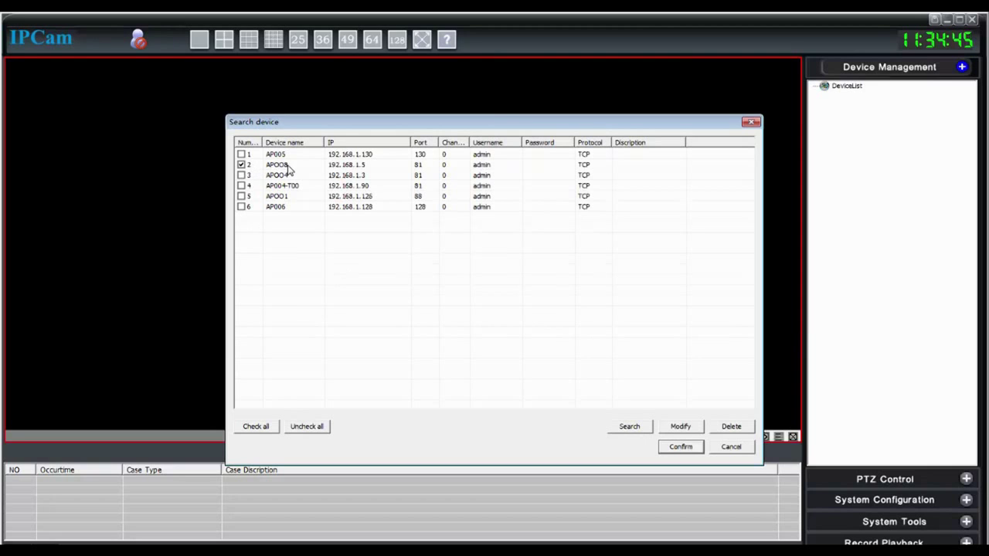
{"action": "left_click", "coordinate": [293, 169]}
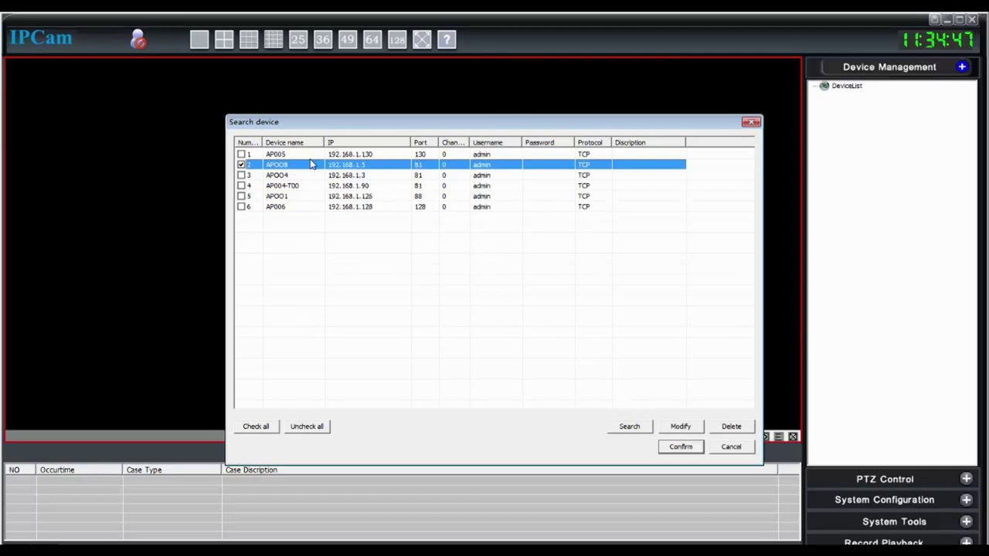
- Set the camera to Jpeg video and P2P on server 1, save, and add it as APOO8
{"action": "double_click", "coordinate": [307, 168]}
{"action": "left_click", "coordinate": [398, 216]}
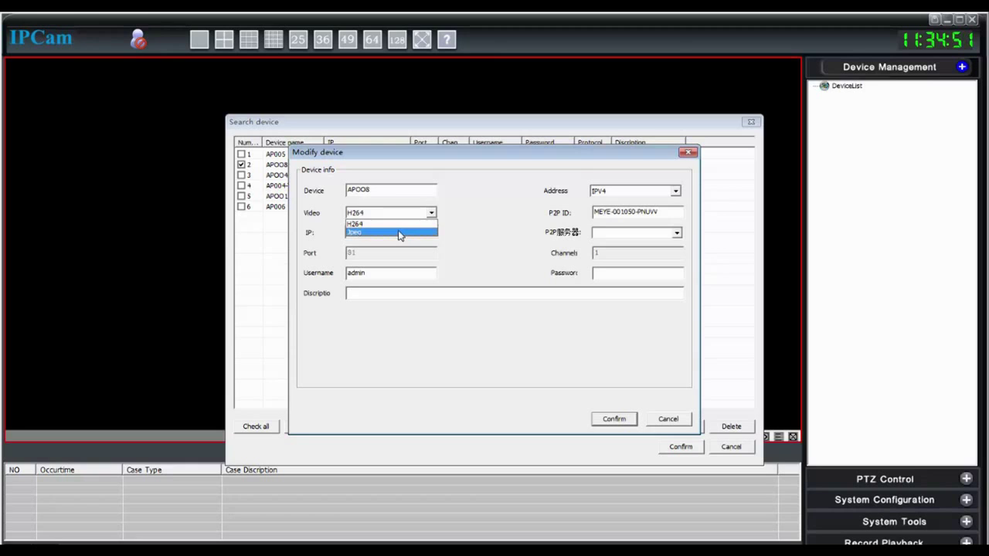
{"action": "left_click", "coordinate": [398, 232]}
{"action": "left_click", "coordinate": [674, 191]}
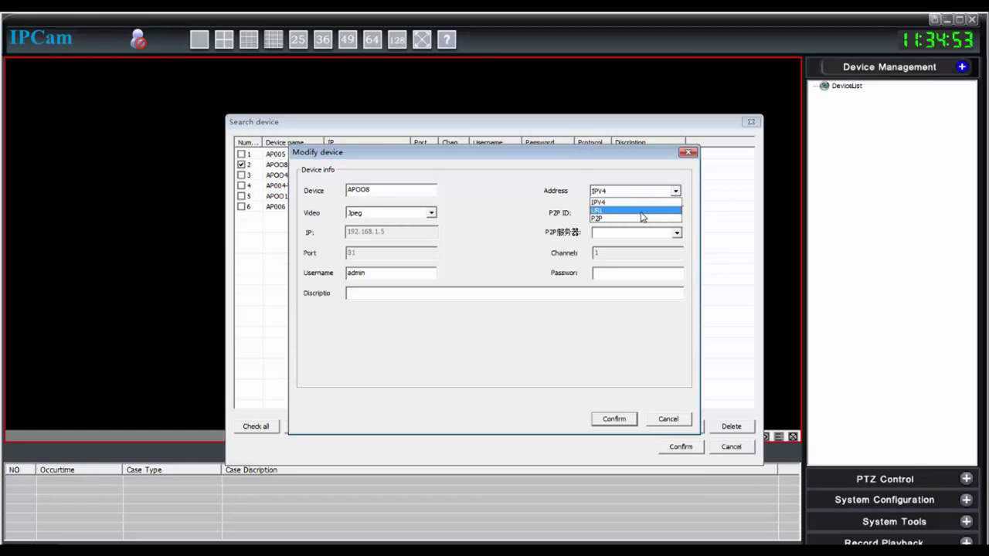
{"action": "left_click", "coordinate": [644, 219]}
{"action": "left_click", "coordinate": [678, 233]}
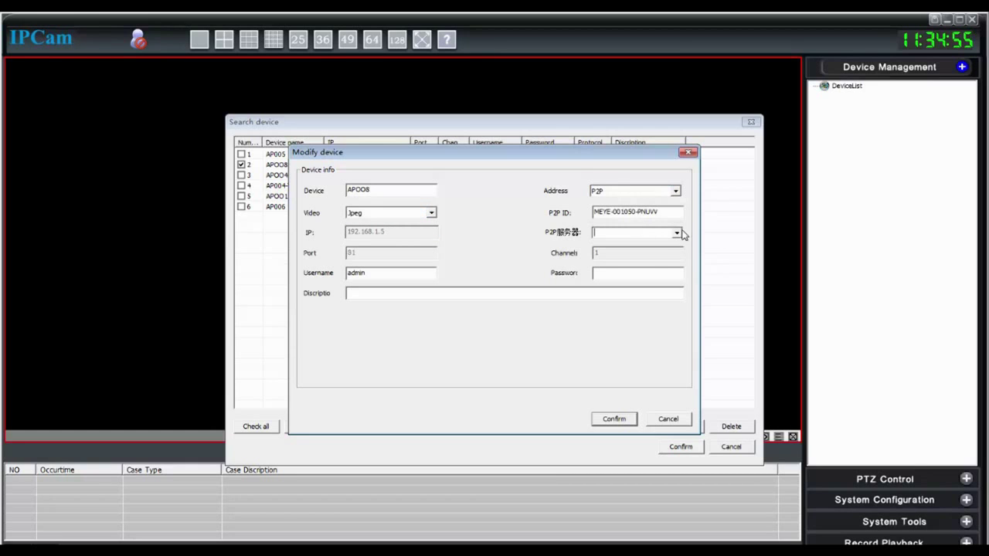
{"action": "left_click", "coordinate": [677, 234]}
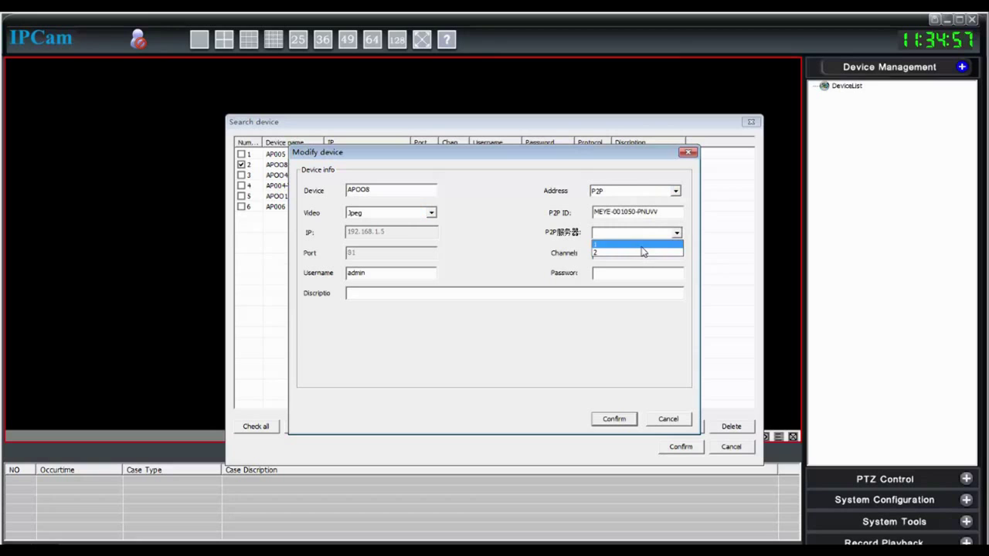
{"action": "left_click", "coordinate": [641, 246]}
{"action": "left_click", "coordinate": [611, 273]}
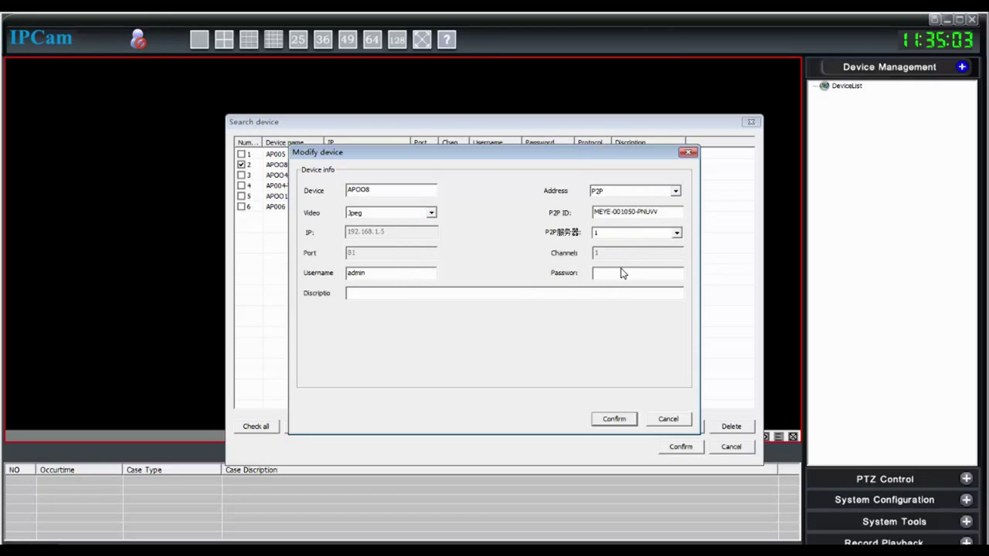
{"action": "left_click", "coordinate": [613, 419]}
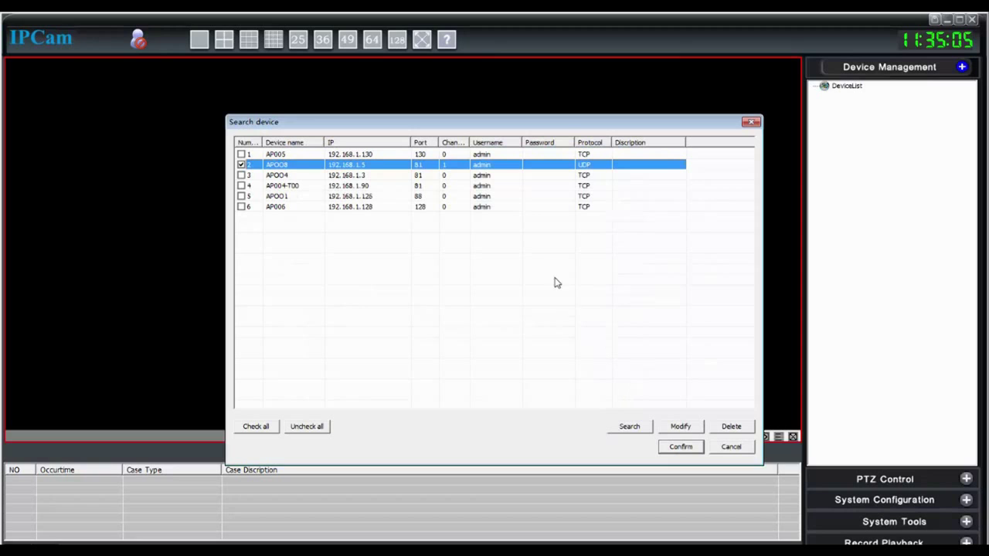
{"action": "left_click", "coordinate": [684, 447]}
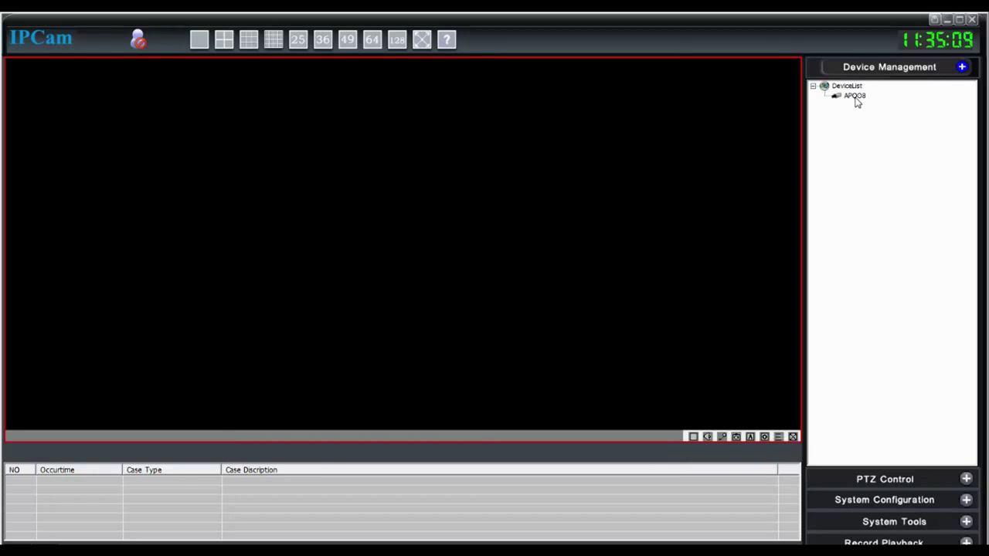
- Play APOO8's live feed, try the 4, 9, 16 and 25-pane layouts, then return to four panes
{"action": "double_click", "coordinate": [855, 96]}
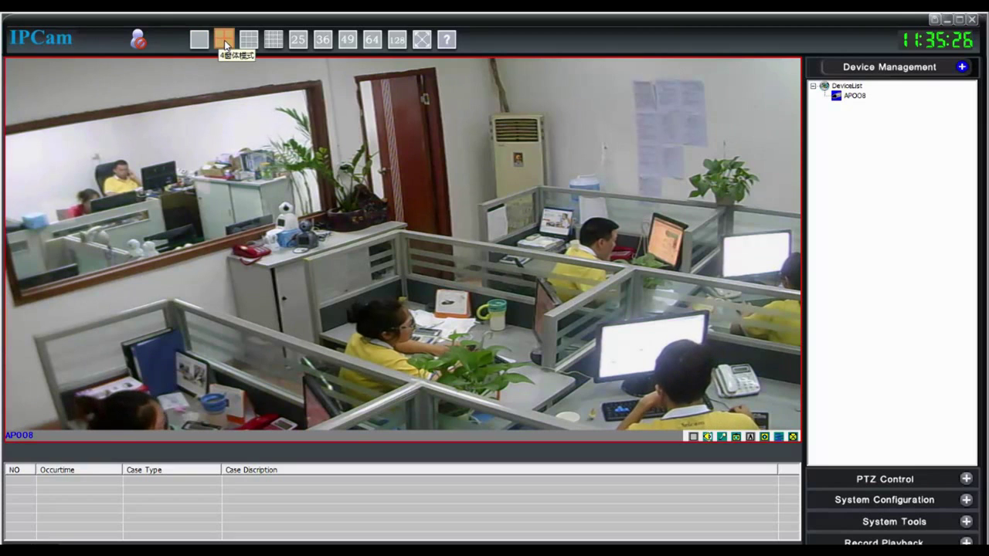
{"action": "left_click", "coordinate": [225, 40]}
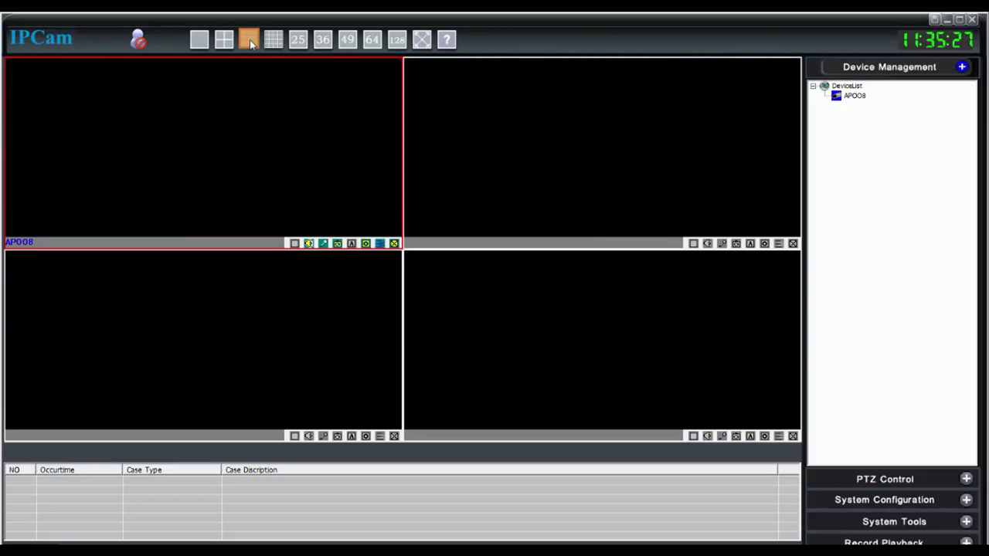
{"action": "left_click", "coordinate": [255, 41]}
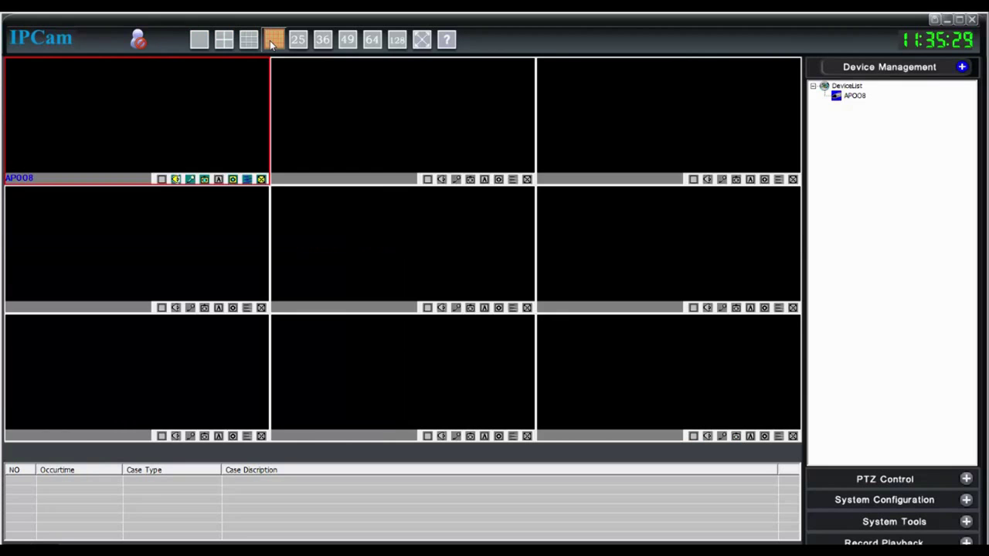
{"action": "left_click", "coordinate": [269, 40]}
{"action": "left_click", "coordinate": [298, 40]}
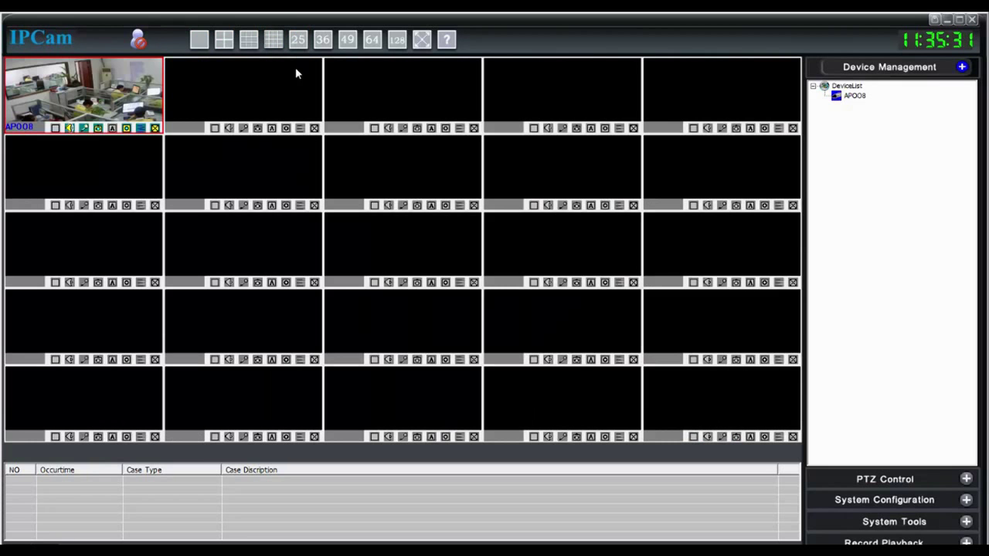
{"action": "left_click", "coordinate": [223, 42]}
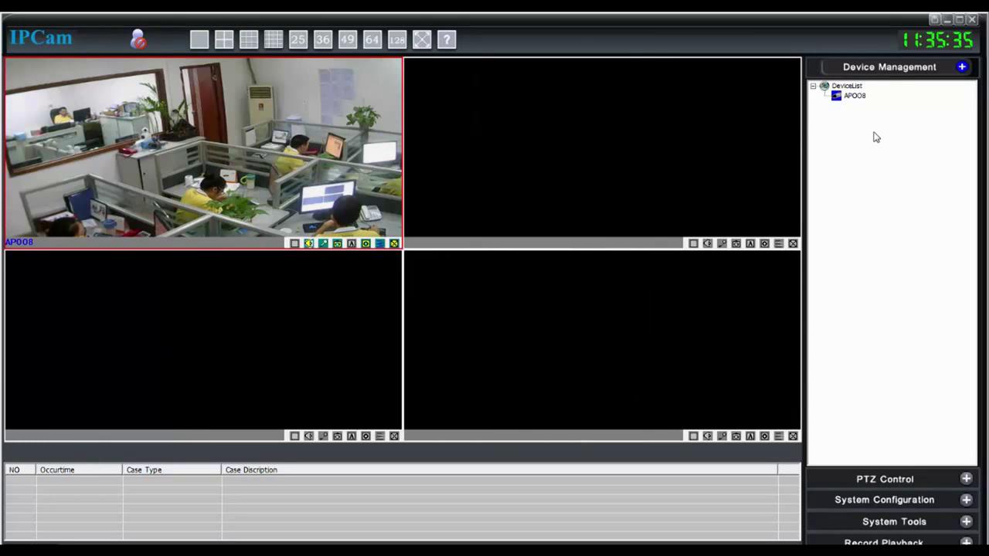
- Search the network for devices and tick AP005 in the results
{"action": "right_click", "coordinate": [870, 129]}
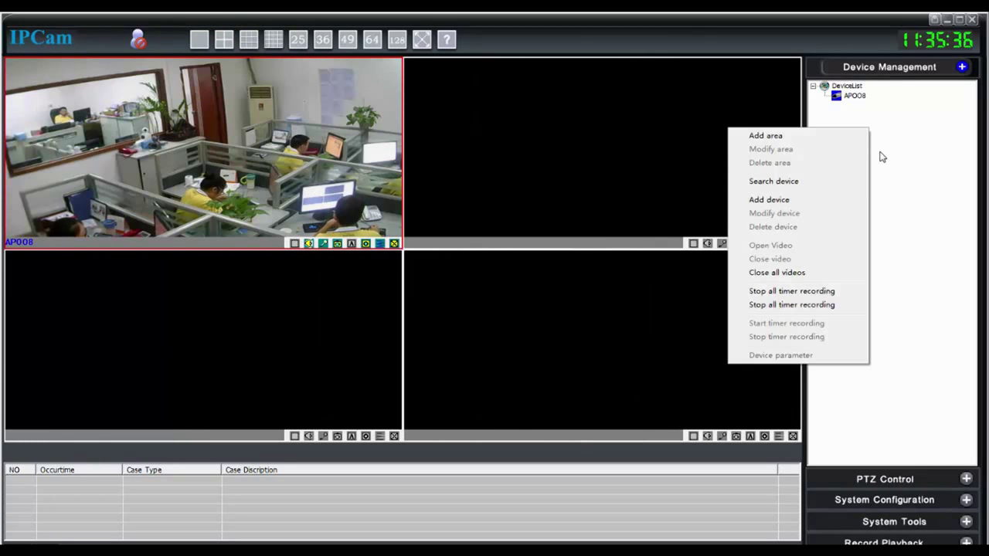
{"action": "left_click", "coordinate": [830, 188]}
{"action": "left_click", "coordinate": [644, 425]}
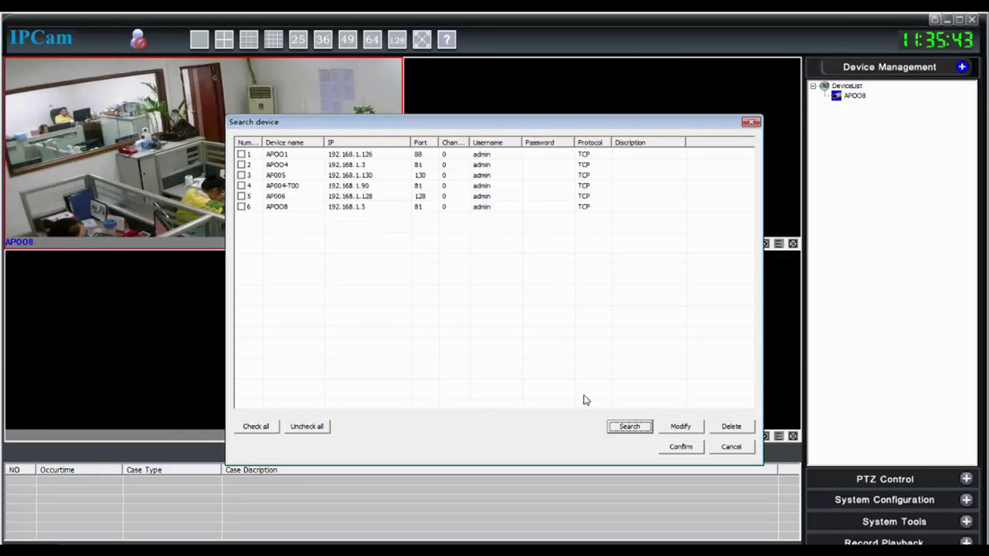
{"action": "left_click", "coordinate": [259, 178]}
{"action": "left_click", "coordinate": [241, 176]}
- Set AP005 to P2P server 1 with the camera password, add it, and show its feed
{"action": "double_click", "coordinate": [274, 180]}
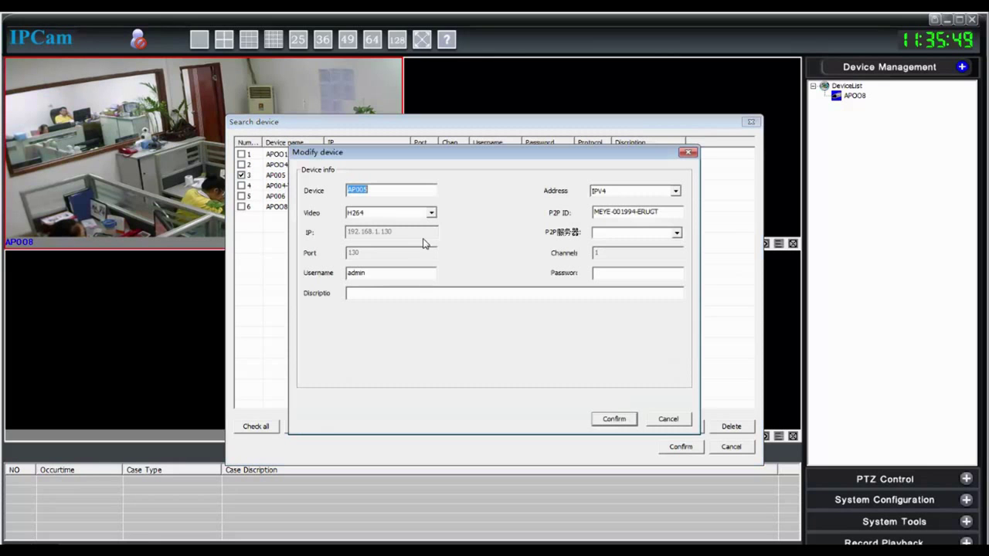
{"action": "left_click", "coordinate": [648, 192]}
{"action": "left_click", "coordinate": [646, 212]}
{"action": "left_click", "coordinate": [676, 232]}
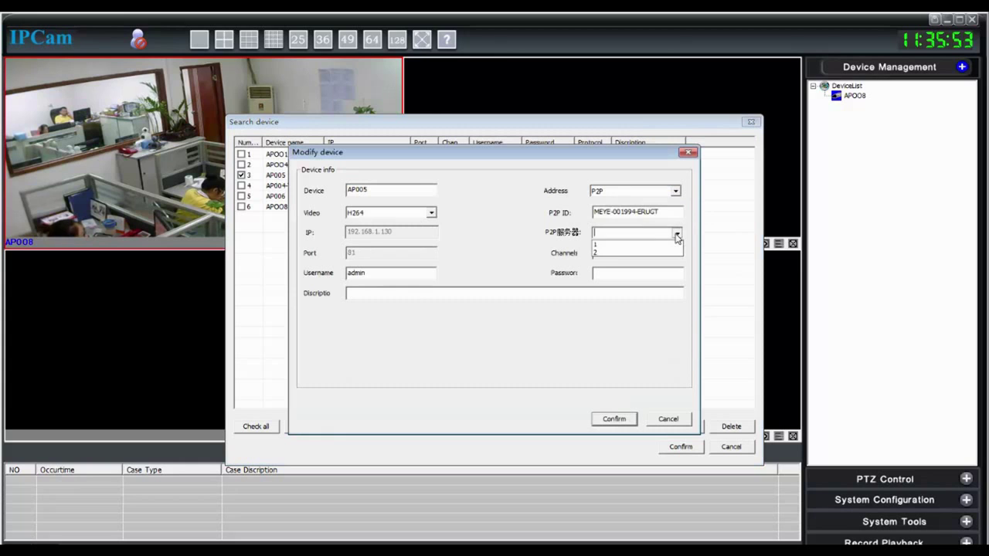
{"action": "left_click", "coordinate": [658, 249]}
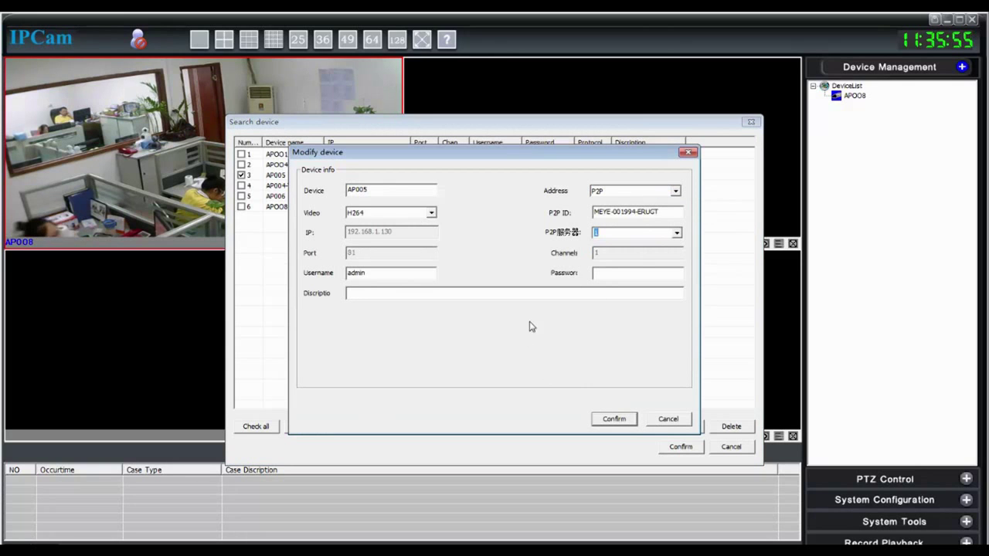
{"action": "left_click", "coordinate": [598, 276]}
{"action": "left_click", "coordinate": [615, 422]}
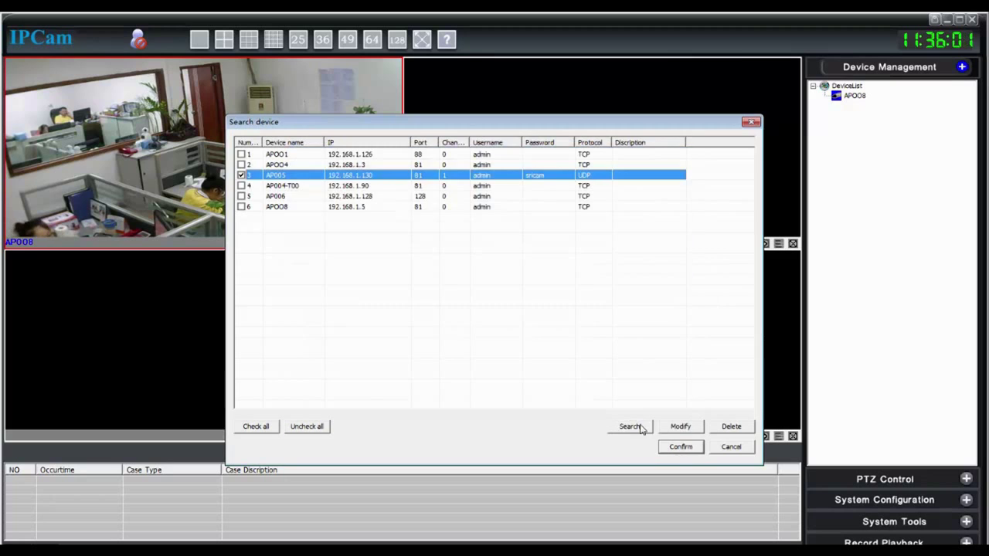
{"action": "left_click", "coordinate": [686, 448]}
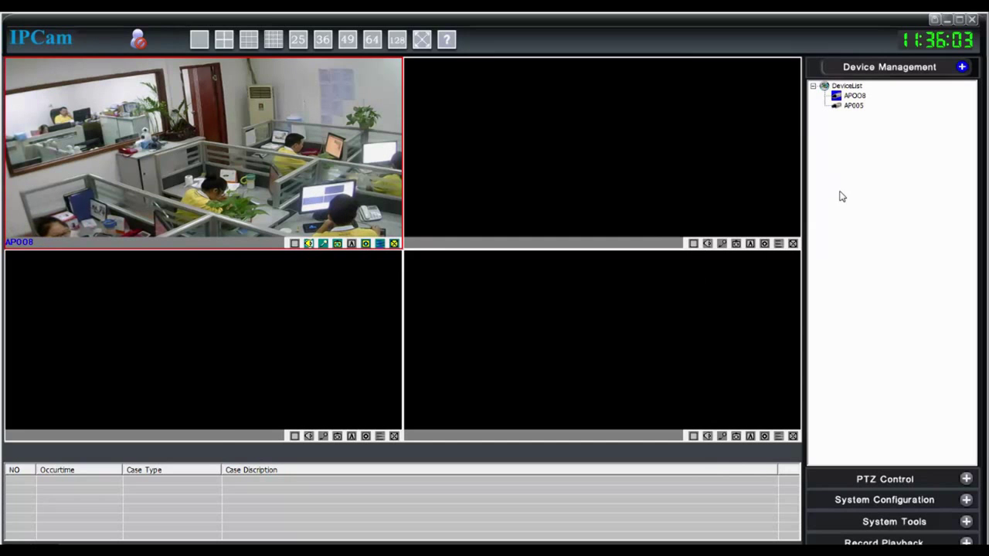
{"action": "left_click", "coordinate": [854, 106]}
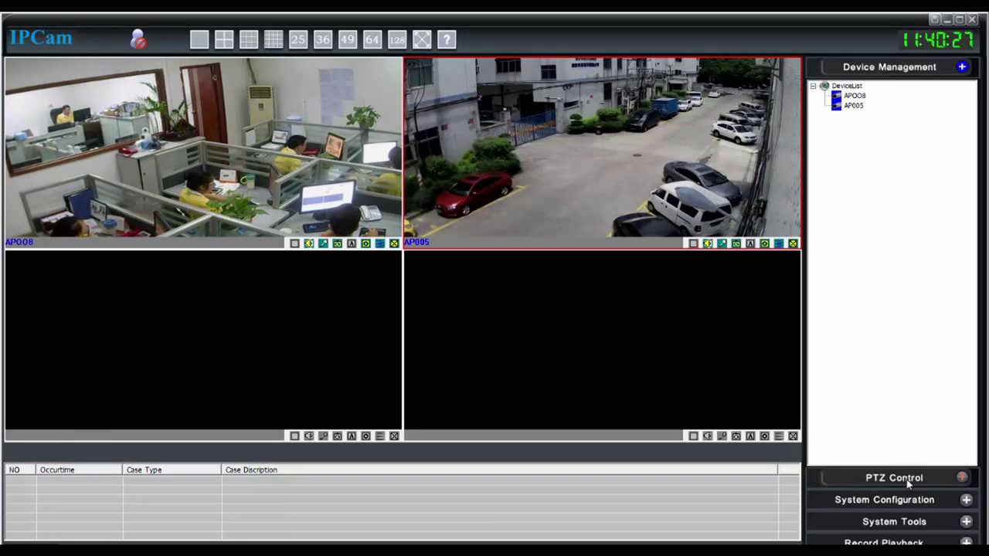
- Use PTZ Control to pan AP005 left and tilt it up
{"action": "left_click", "coordinate": [910, 480]}
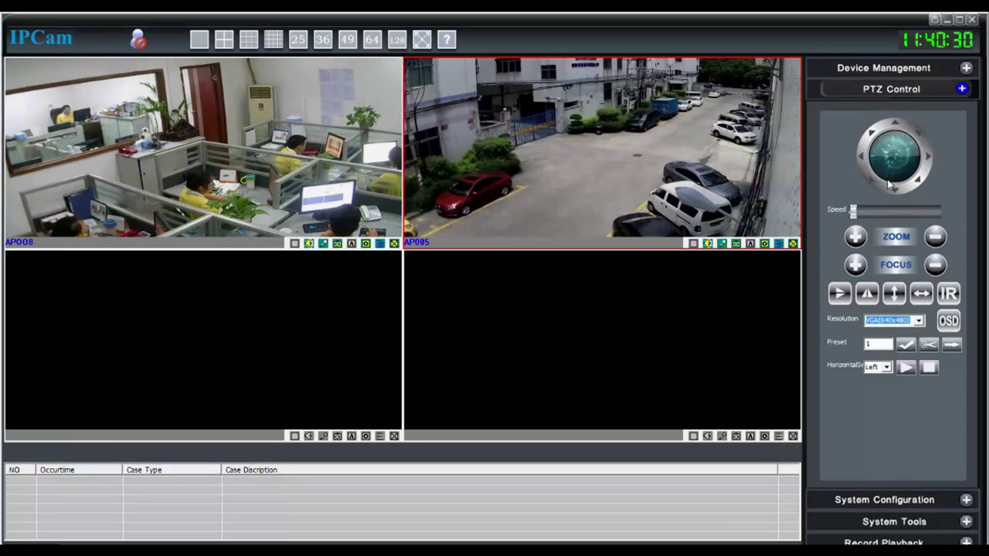
{"action": "left_click", "coordinate": [875, 160]}
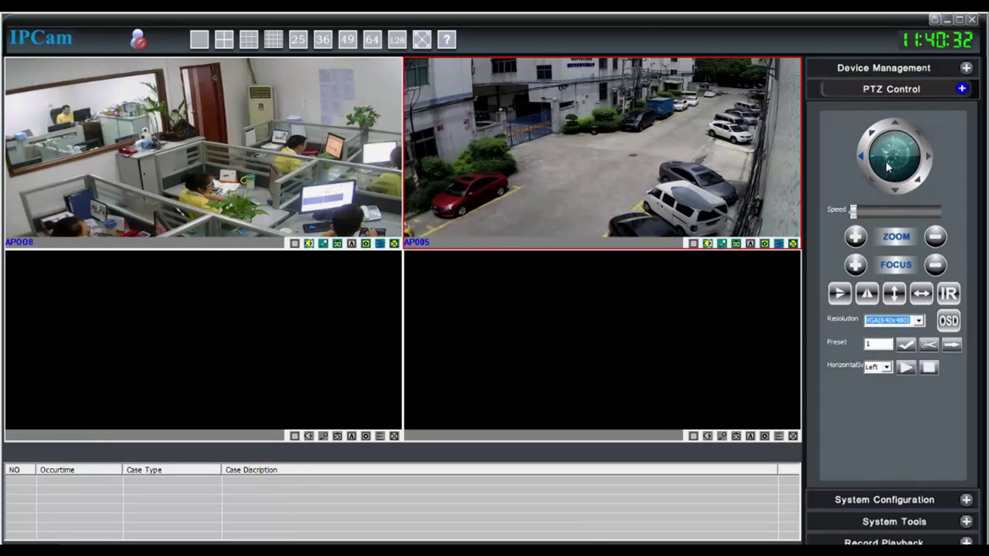
{"action": "left_click", "coordinate": [894, 128]}
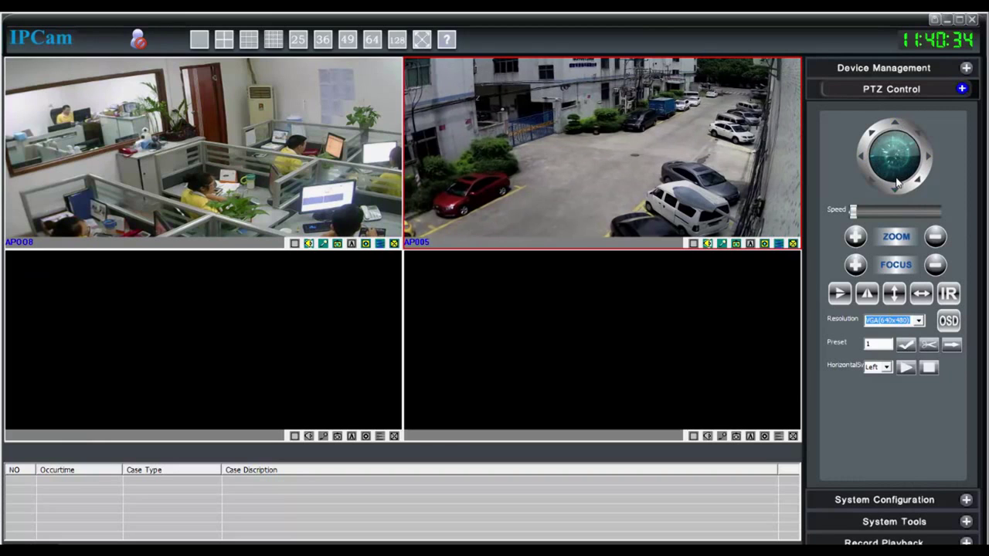
- Expand System Configuration, System Tools and Record Playback in turn
{"action": "left_click", "coordinate": [900, 499]}
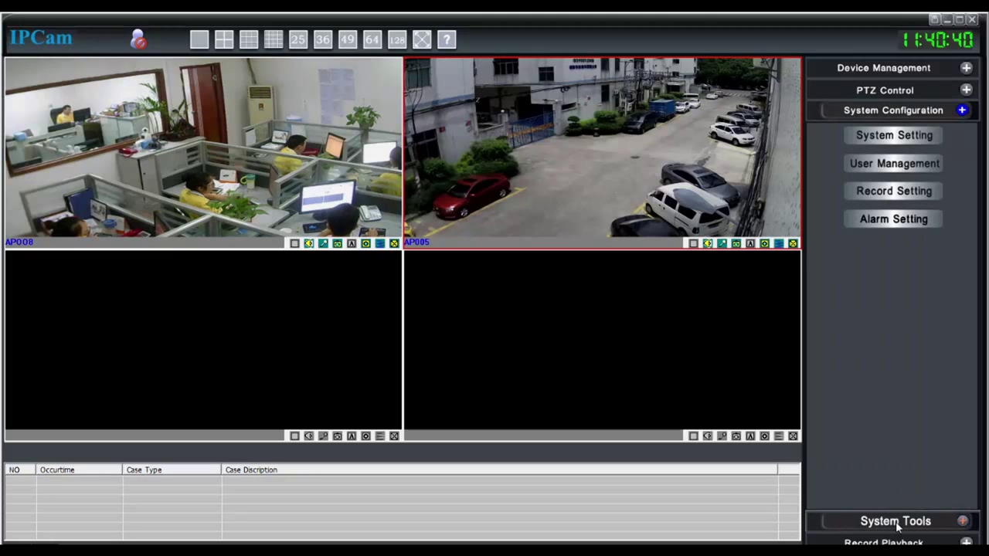
{"action": "left_click", "coordinate": [896, 522]}
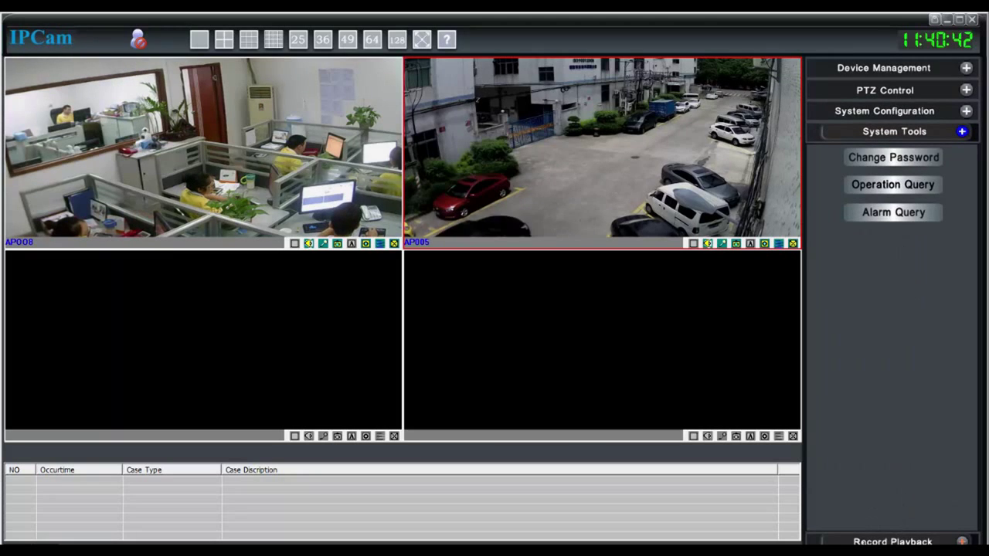
{"action": "left_click", "coordinate": [881, 542]}
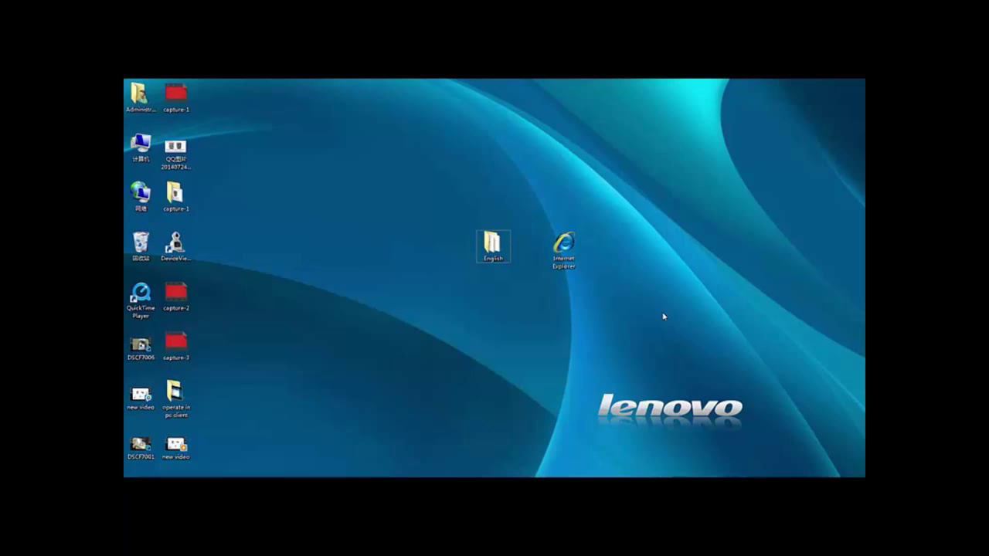
- Open the desktop English folder and run the oPlayer installer through to completion
{"action": "double_click", "coordinate": [492, 245]}
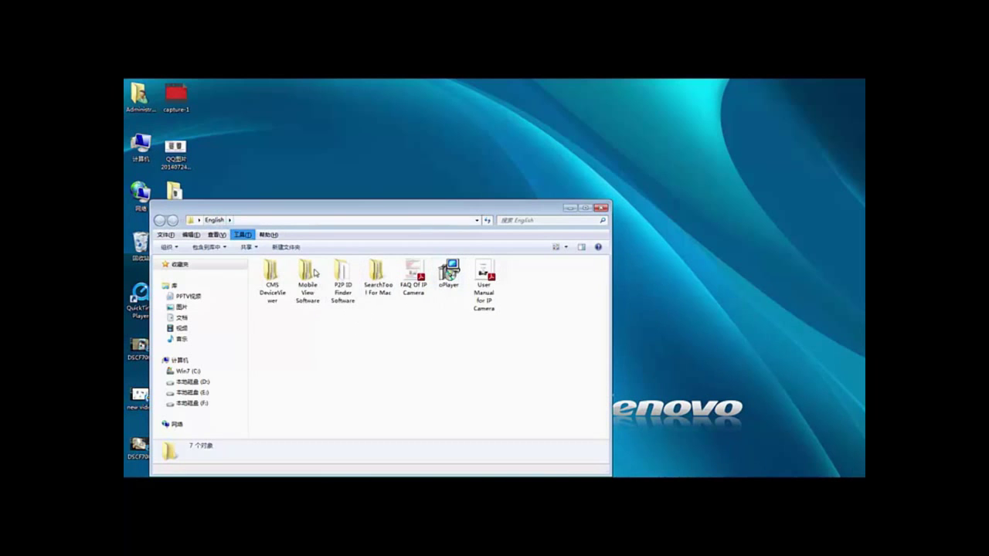
{"action": "double_click", "coordinate": [449, 285]}
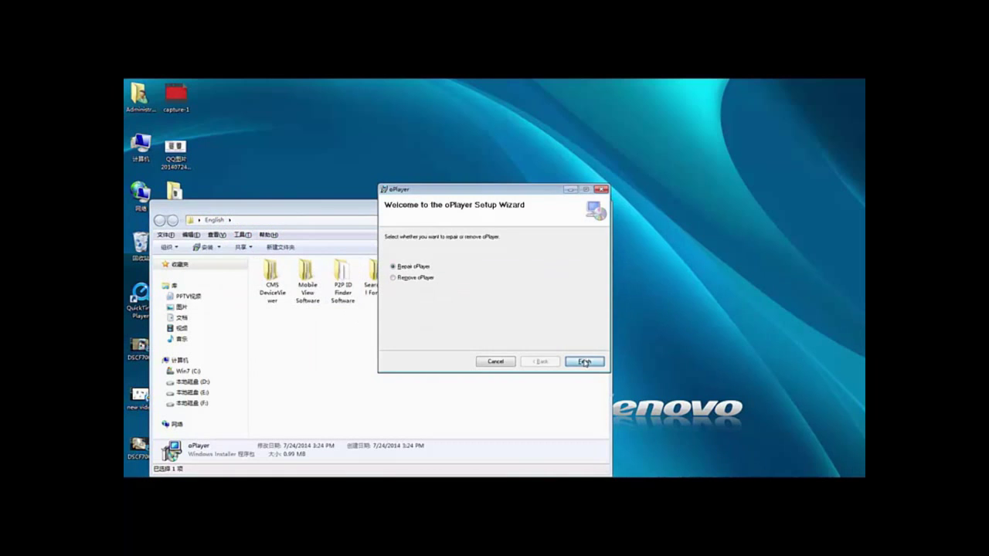
{"action": "left_click", "coordinate": [585, 363]}
{"action": "left_click", "coordinate": [584, 362]}
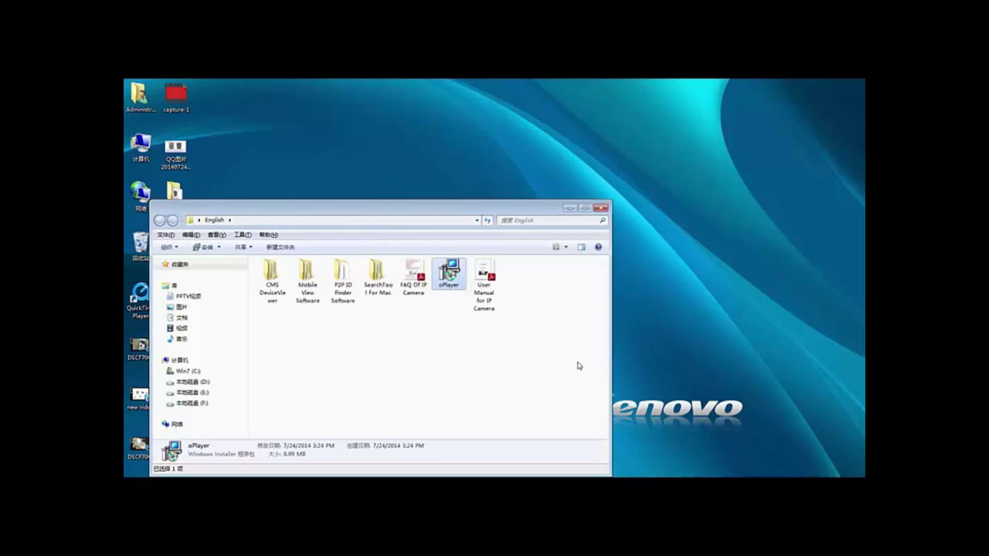
{"action": "left_click", "coordinate": [277, 323]}
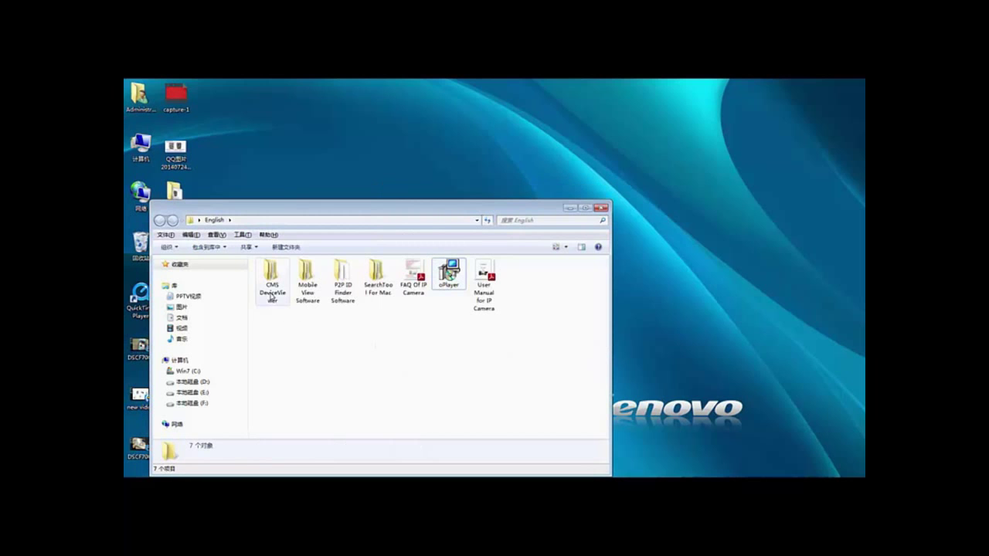
- Install the IPCam ActiveX component, accepting the close-browser warning and default wizard pages
{"action": "double_click", "coordinate": [343, 296]}
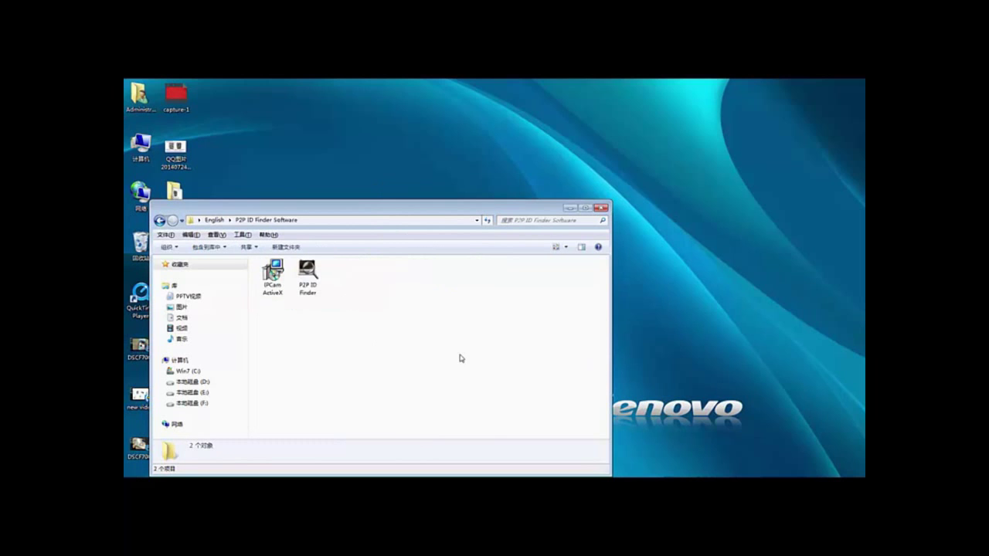
{"action": "left_click", "coordinate": [276, 286]}
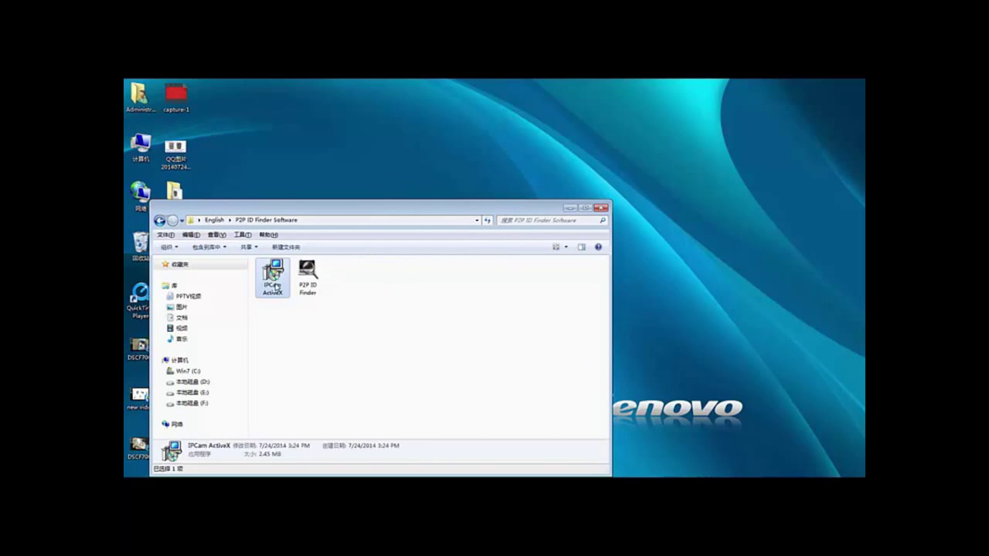
{"action": "double_click", "coordinate": [276, 287]}
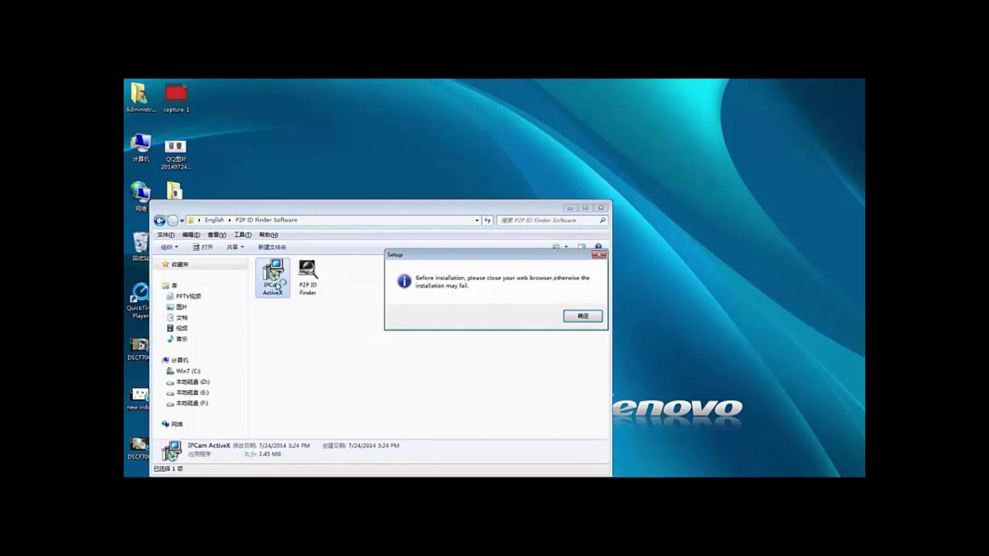
{"action": "left_click", "coordinate": [575, 318]}
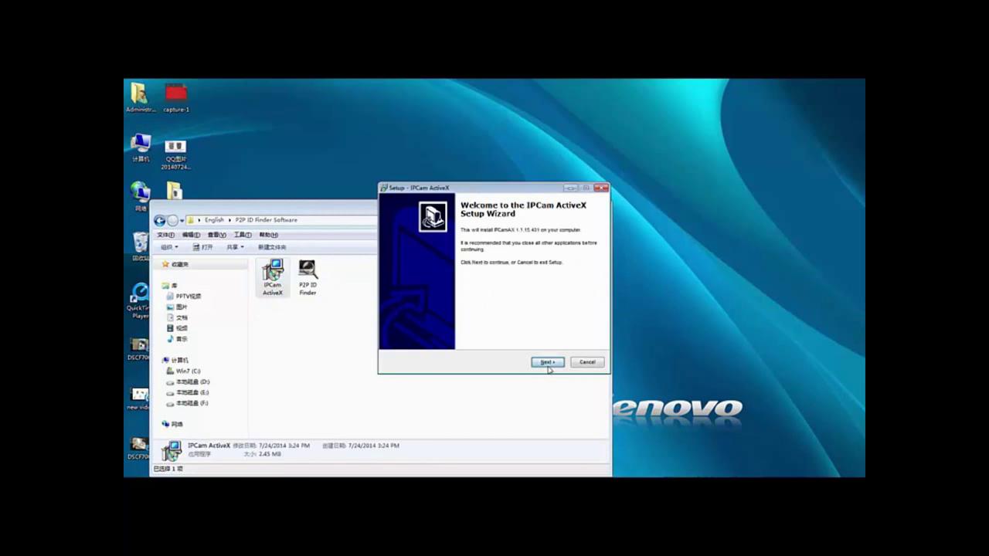
{"action": "left_click", "coordinate": [547, 362]}
{"action": "left_click", "coordinate": [547, 362]}
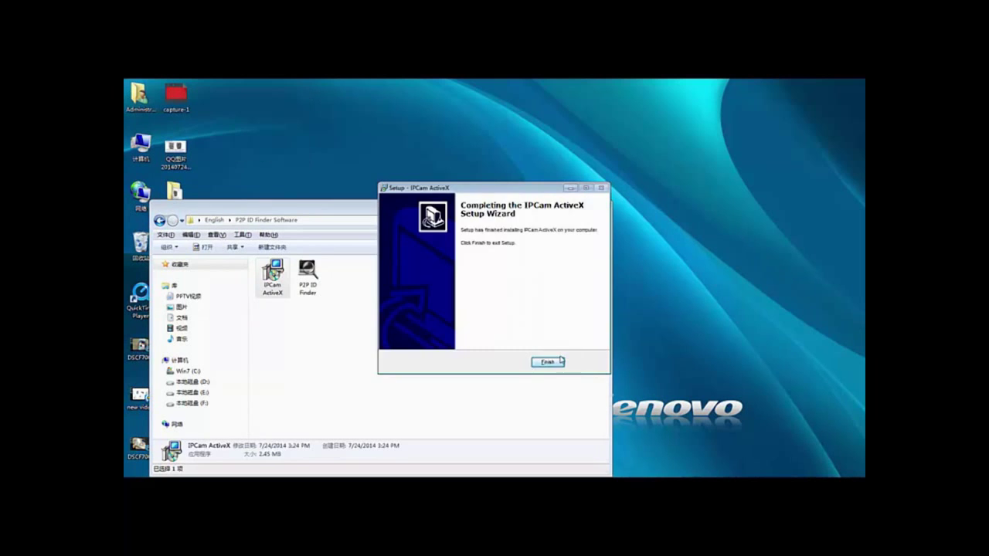
{"action": "left_click", "coordinate": [548, 361]}
{"action": "left_click", "coordinate": [375, 342]}
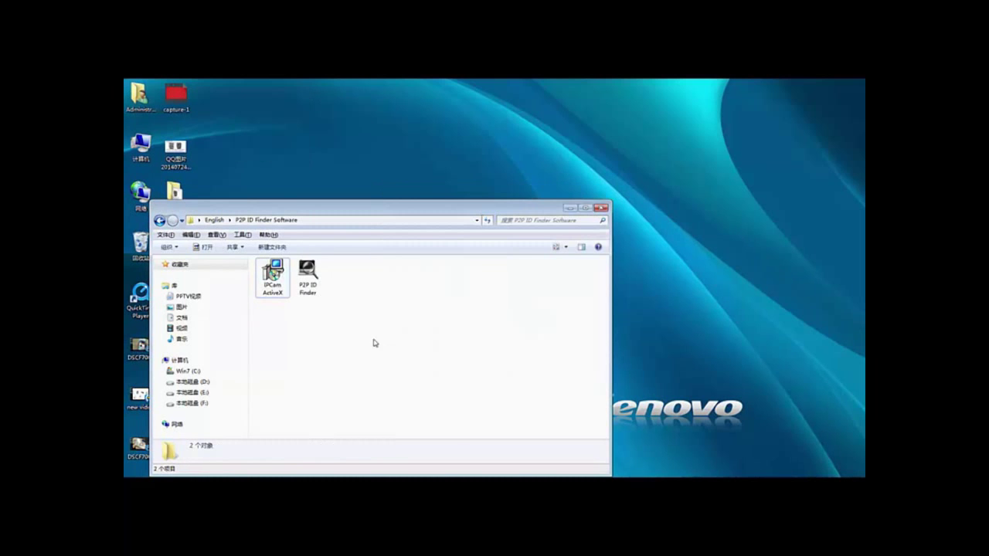
- Launch P2P ID Finder to list the network cameras and their IP addresses
{"action": "left_click", "coordinate": [312, 290]}
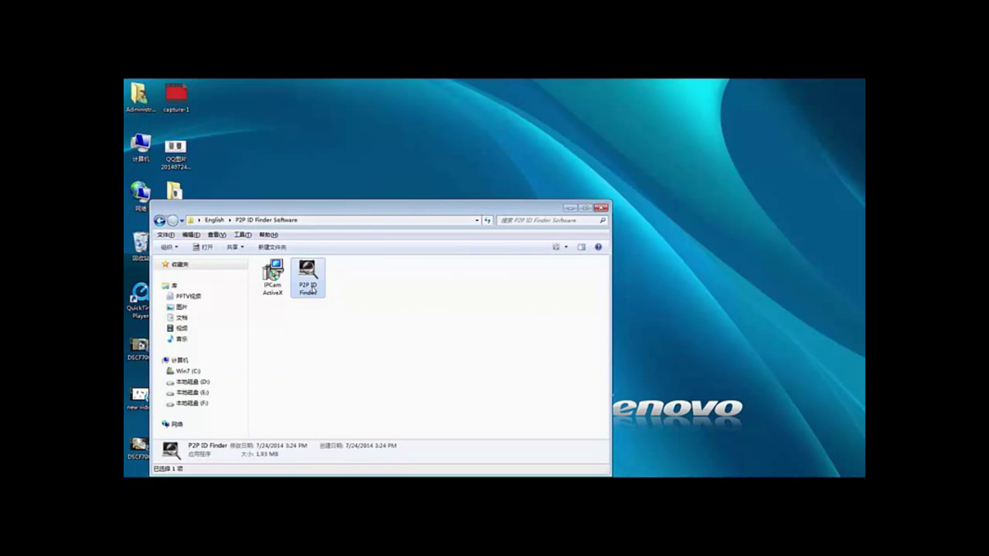
{"action": "left_click", "coordinate": [313, 291]}
{"action": "double_click", "coordinate": [312, 275]}
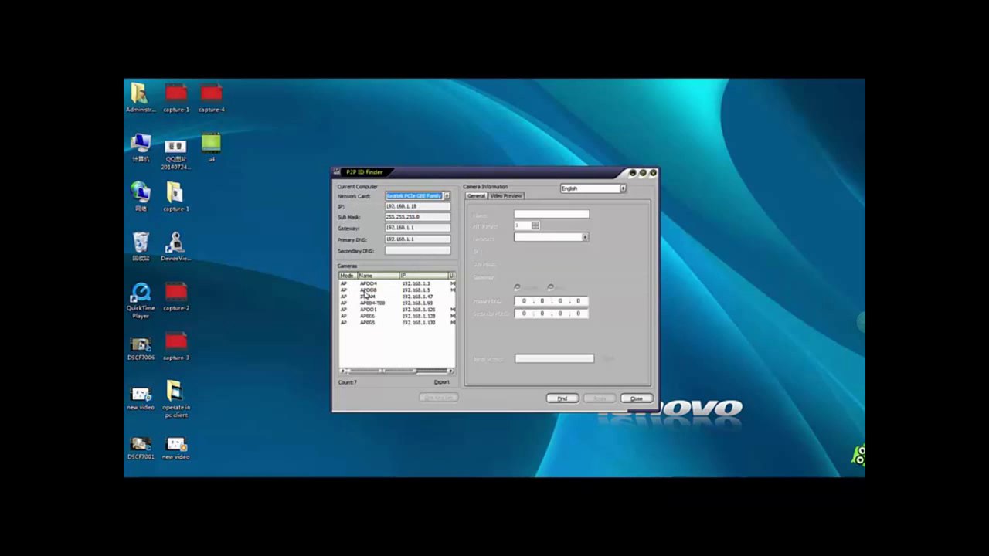
- Connect to camera APOO8 for a live video preview in P2P ID Finder
{"action": "left_click", "coordinate": [506, 197]}
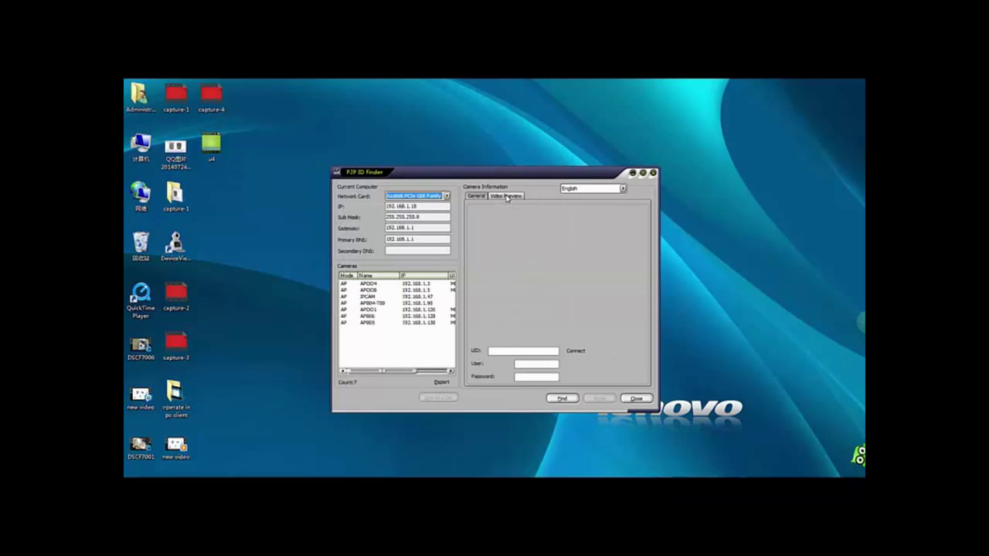
{"action": "left_click", "coordinate": [374, 291]}
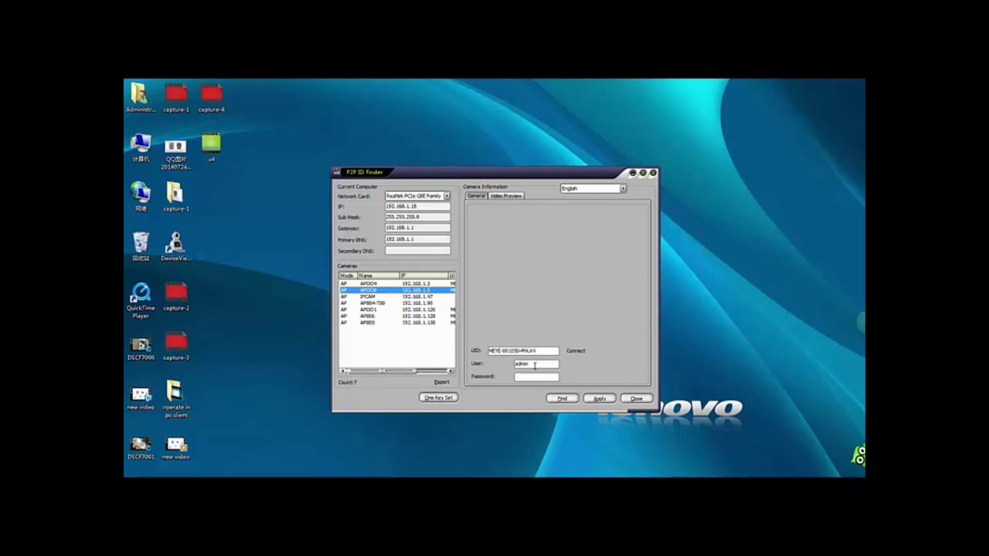
{"action": "left_click", "coordinate": [572, 351]}
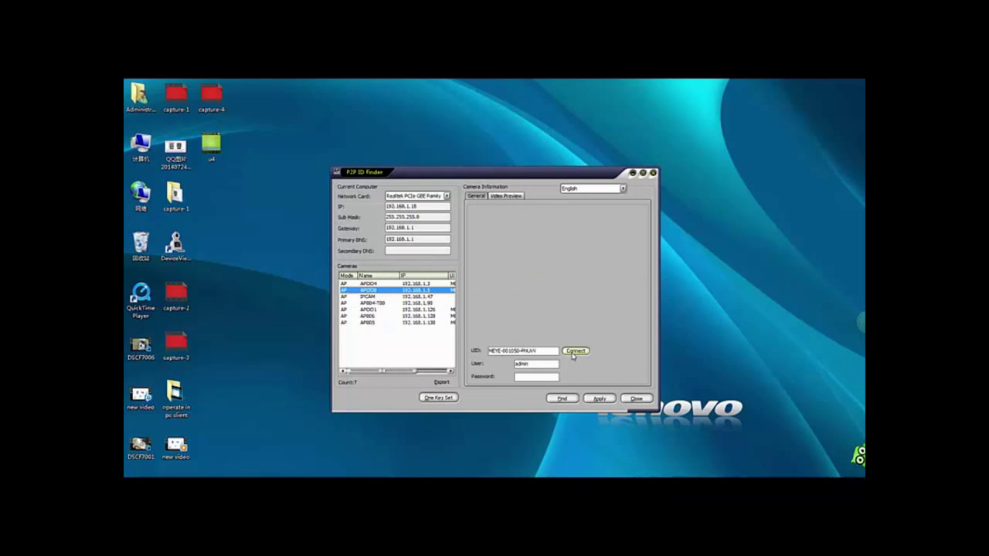
- Check APOO8's network settings on the General tab and open its Inner access web page 192.168.1.5:81
{"action": "left_click", "coordinate": [476, 197]}
{"action": "left_click", "coordinate": [506, 196]}
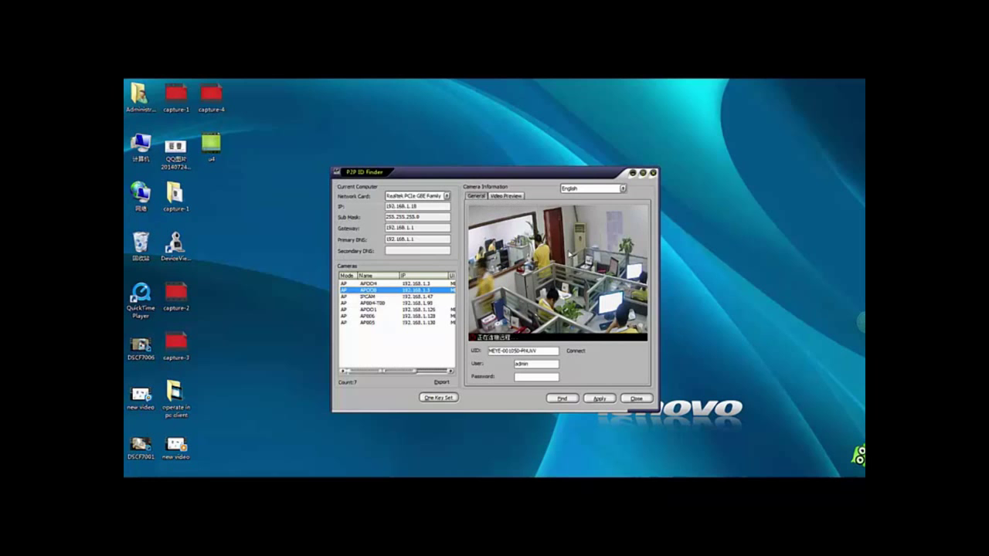
{"action": "left_click", "coordinate": [479, 197]}
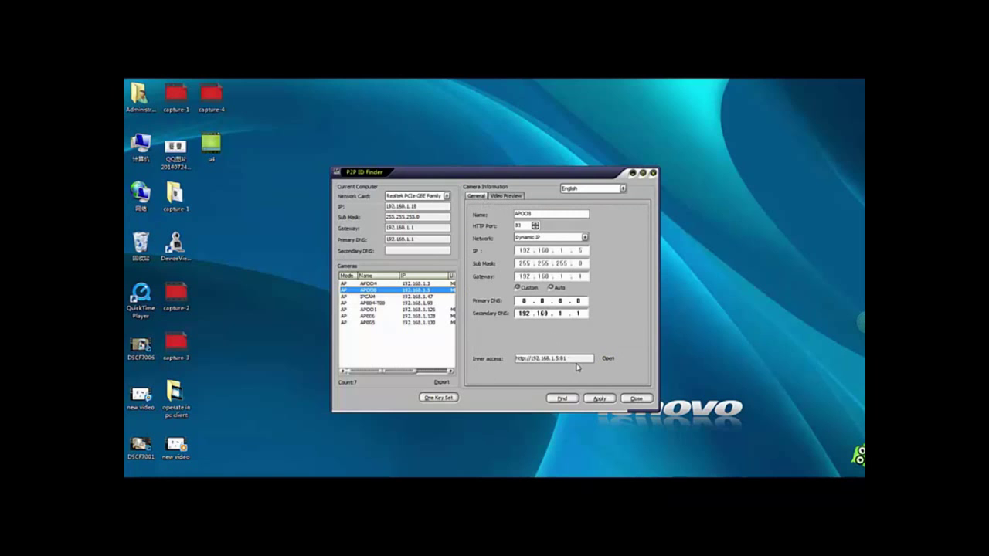
{"action": "left_click", "coordinate": [608, 359]}
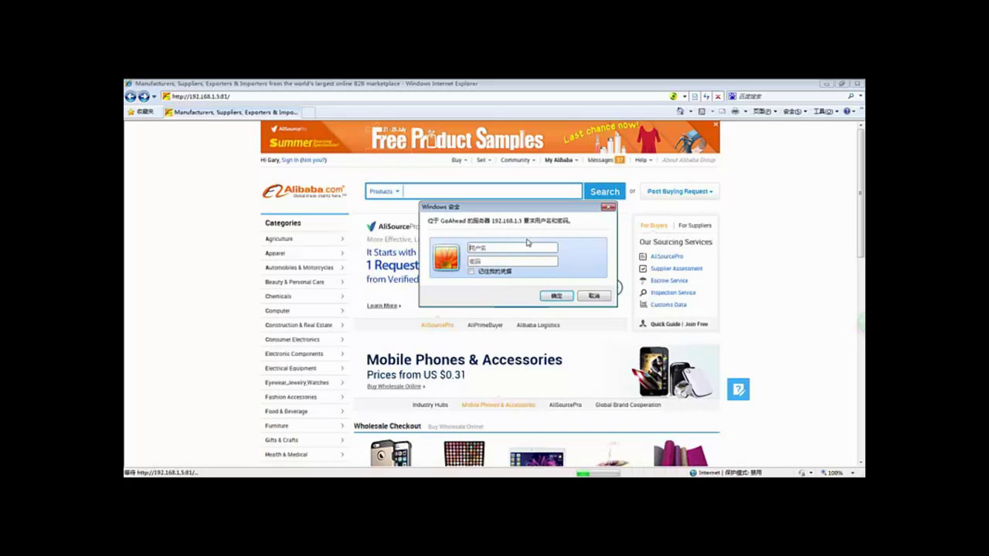
- Log in with the camera's username and open the ActiveX Mode (For IE Browser) viewer
{"action": "type", "text": "admin"}
{"action": "left_click", "coordinate": [556, 296]}
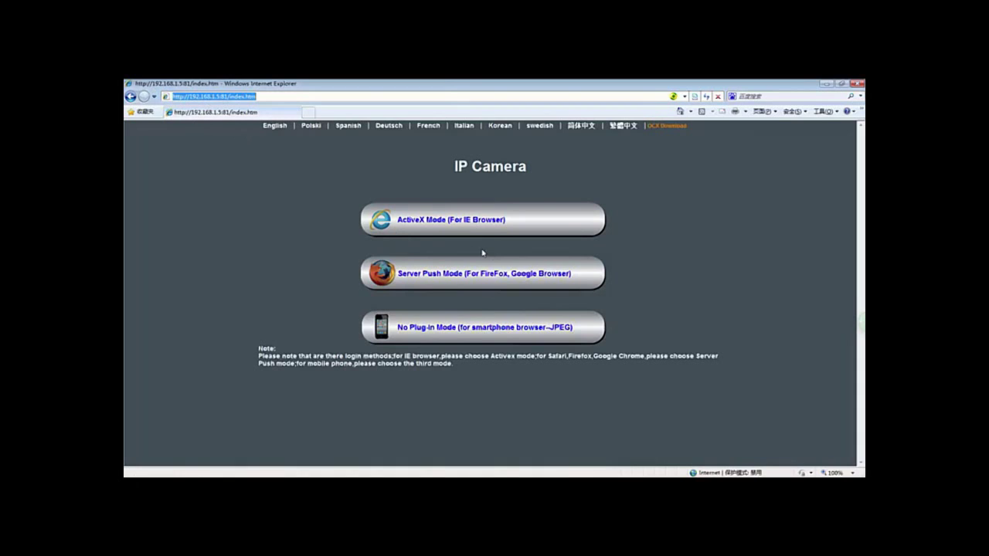
{"action": "left_click", "coordinate": [450, 222]}
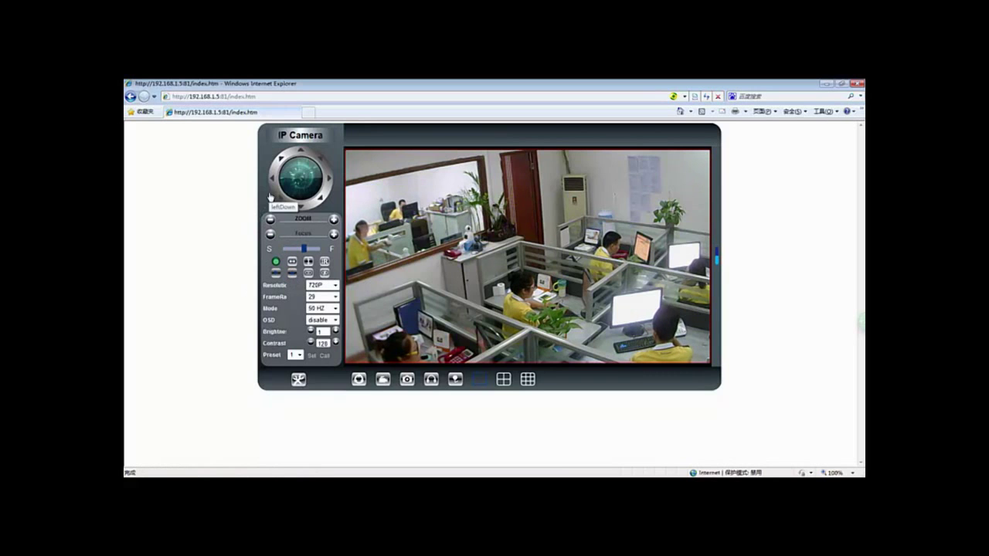
- Pan APOO8 two steps with the PTZ arrows, then switch the viewer to a four-pane split
{"action": "left_click", "coordinate": [272, 182]}
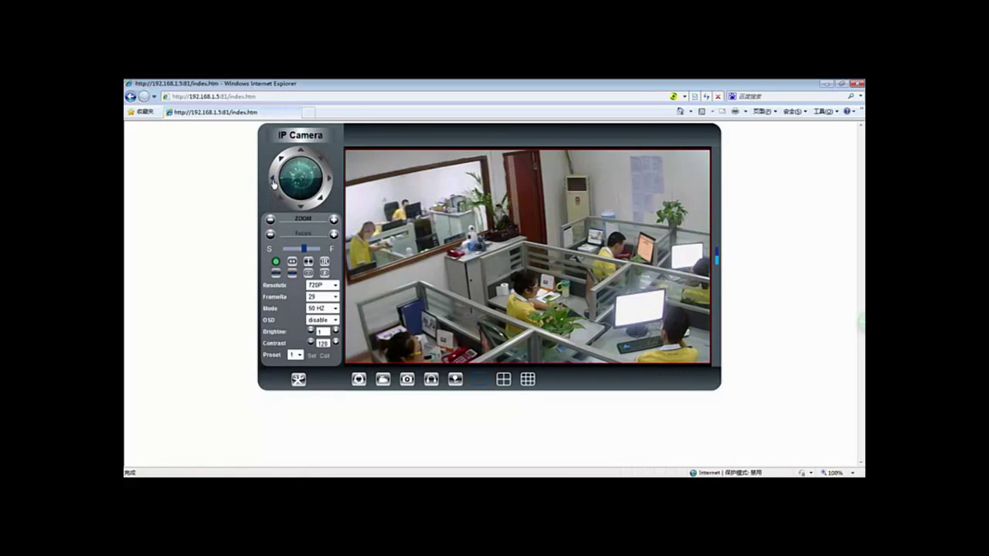
{"action": "left_click", "coordinate": [333, 204]}
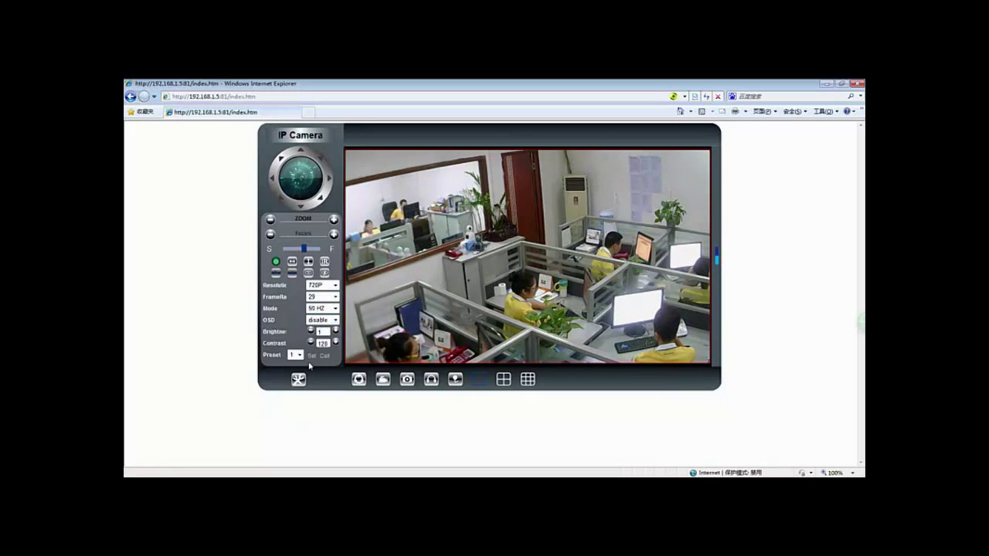
{"action": "left_click", "coordinate": [503, 378]}
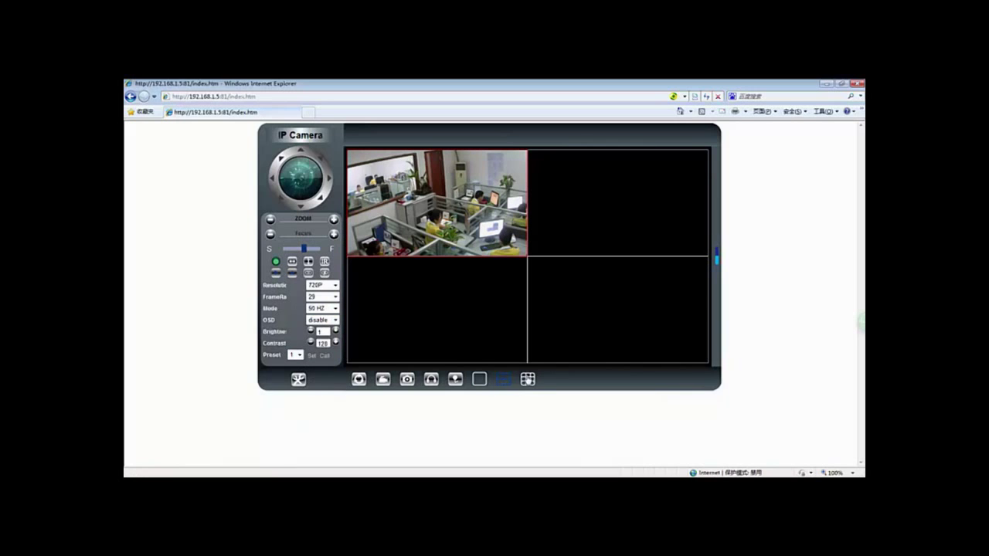
- Scan for Wi-Fi under Wireless Lan Settings and replace the ChinaNet-xaw9 share key with a new key
{"action": "left_click", "coordinate": [299, 380]}
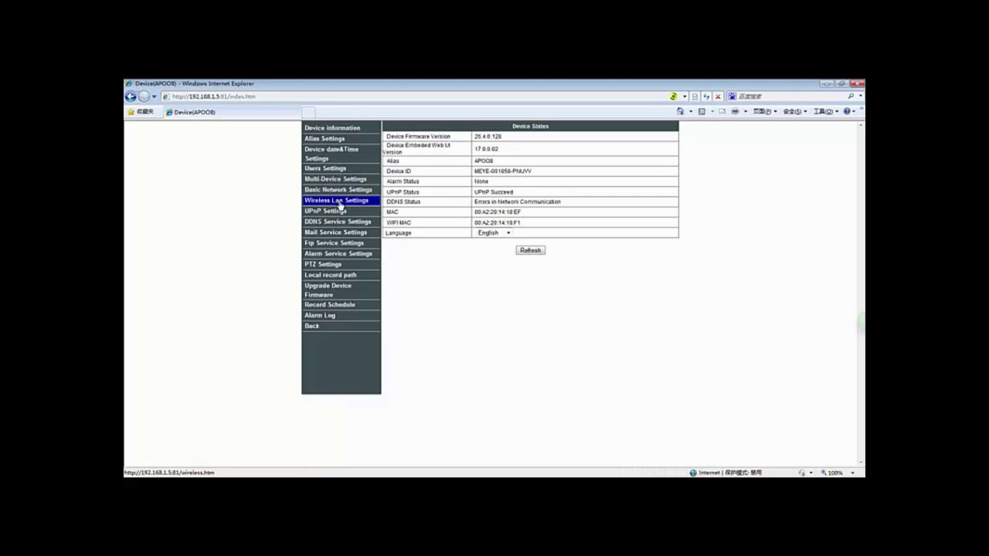
{"action": "left_click", "coordinate": [340, 205]}
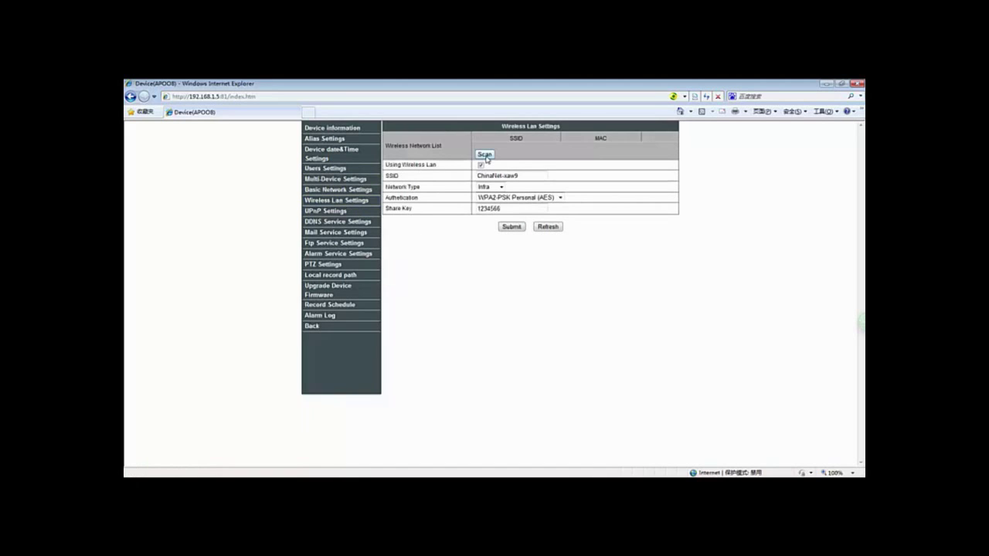
{"action": "left_click", "coordinate": [485, 155]}
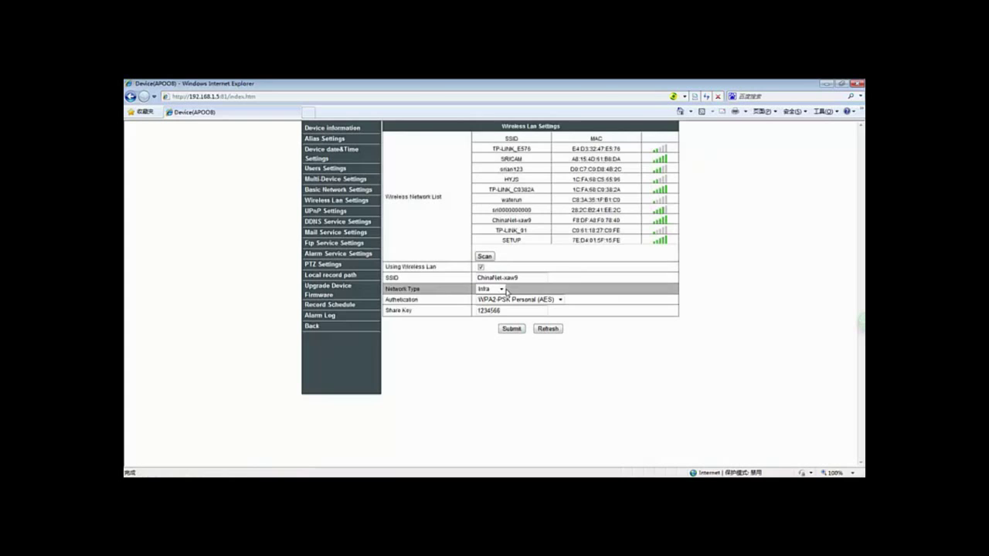
{"action": "left_click_drag", "start_coordinate": [505, 310], "coordinate": [422, 310]}
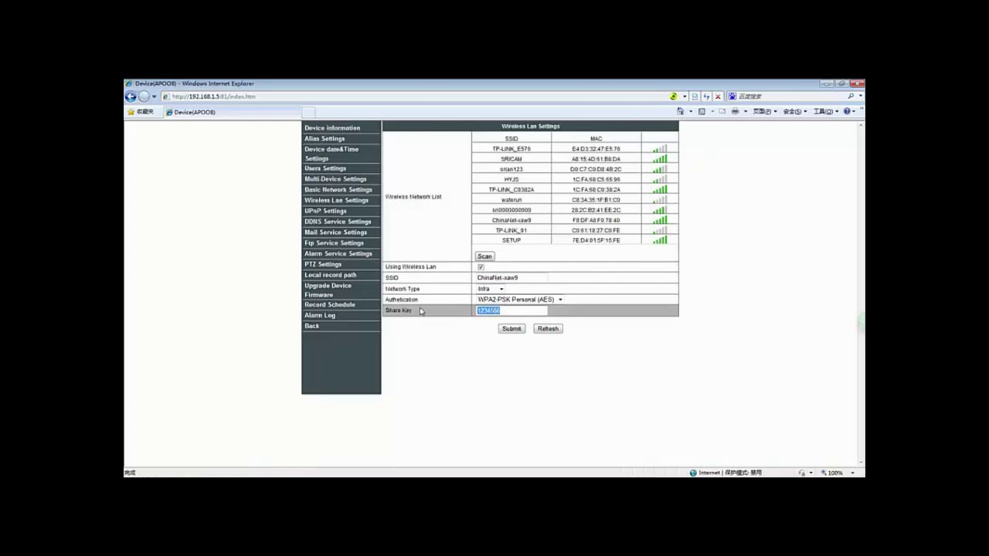
- Submit the ChinaNet-xaw9 WPA2-PSK wireless settings so the camera reboots to apply them
{"action": "left_click", "coordinate": [514, 329]}
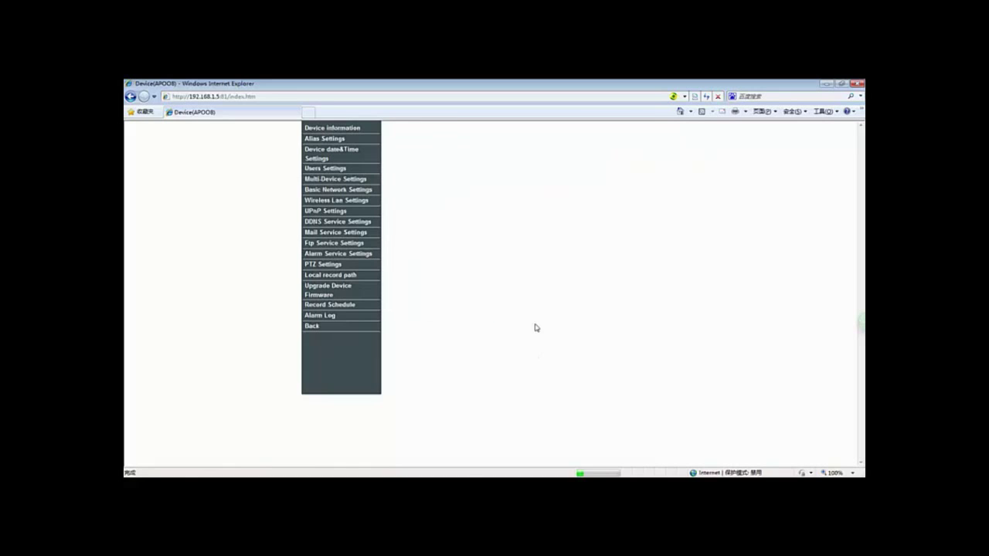